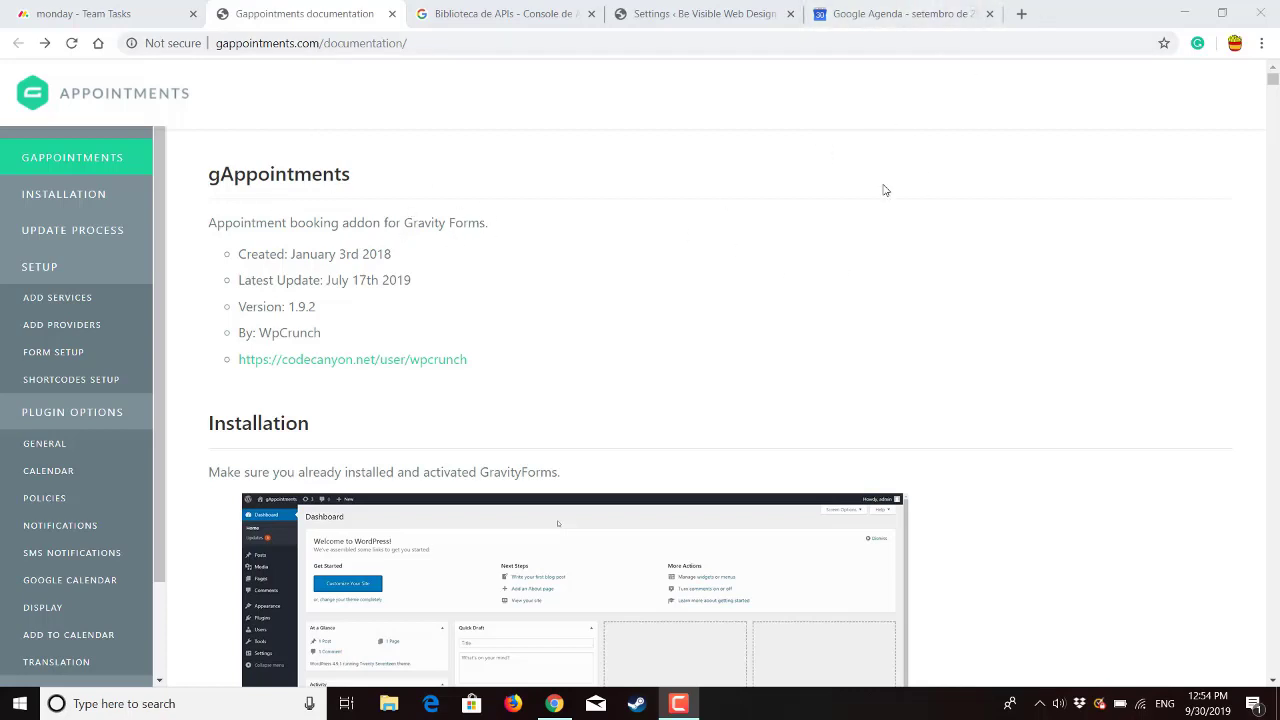
- Return from the Google API console to gAppointments Services and start a new service
click(487, 7)
click(673, 12)
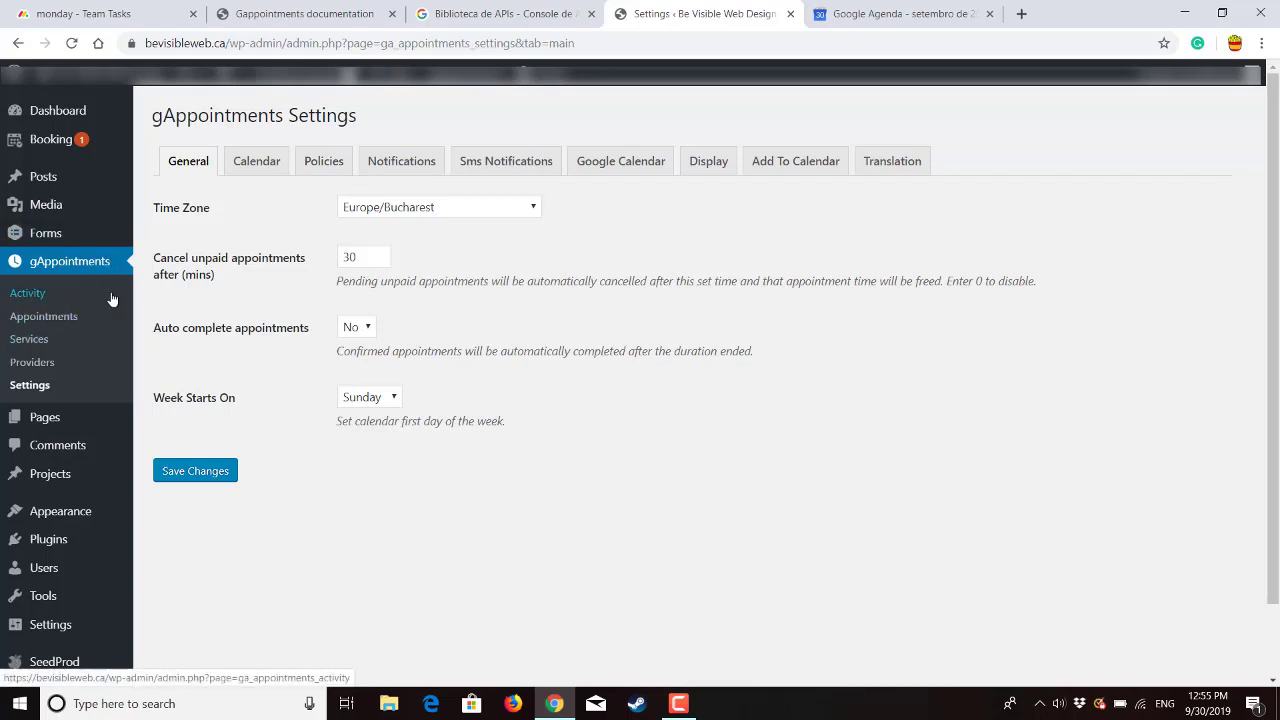
click(35, 343)
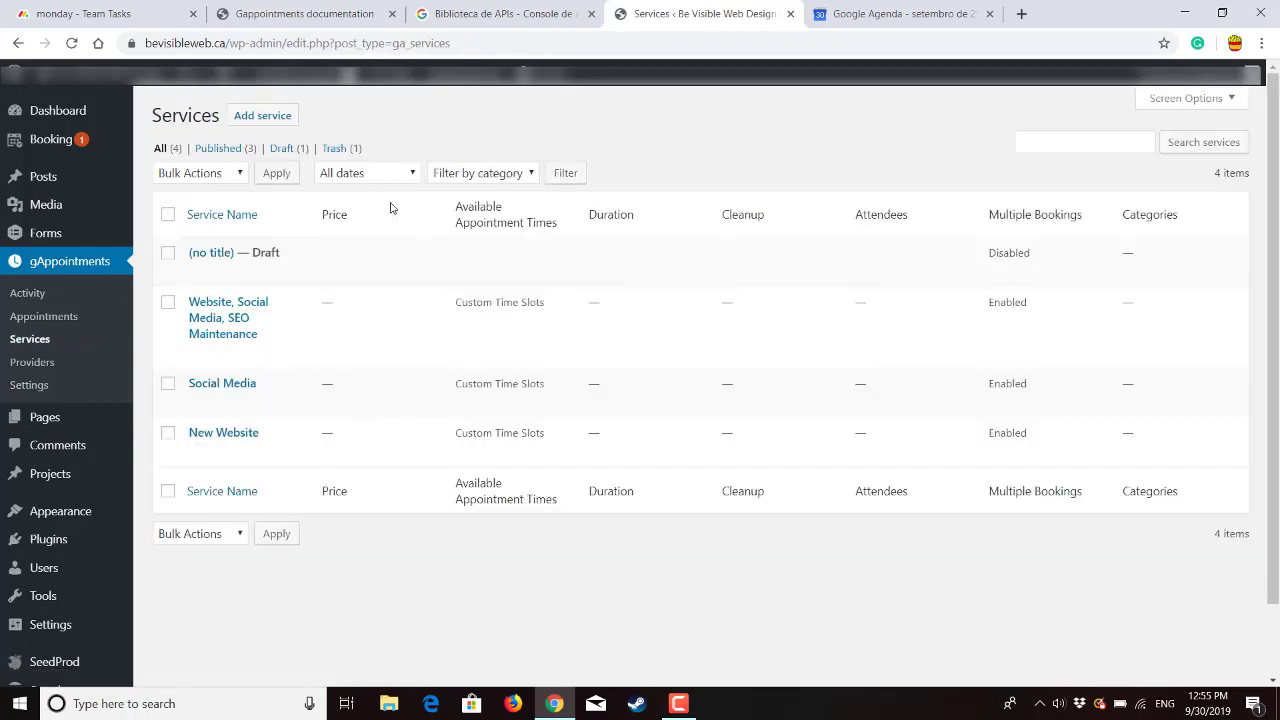
click(284, 117)
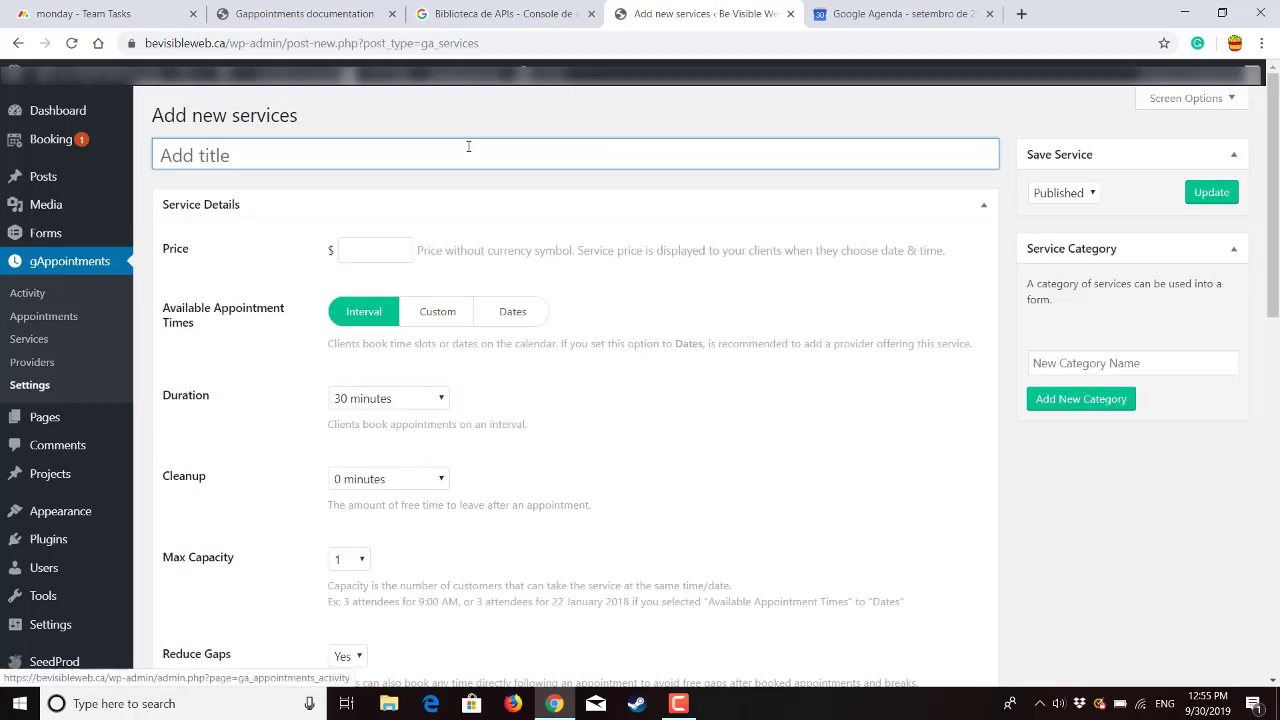
- Title the service 'Video Test', price it at 100, and set a fixed 1-hour duration
text(Video Test)
click(410, 253)
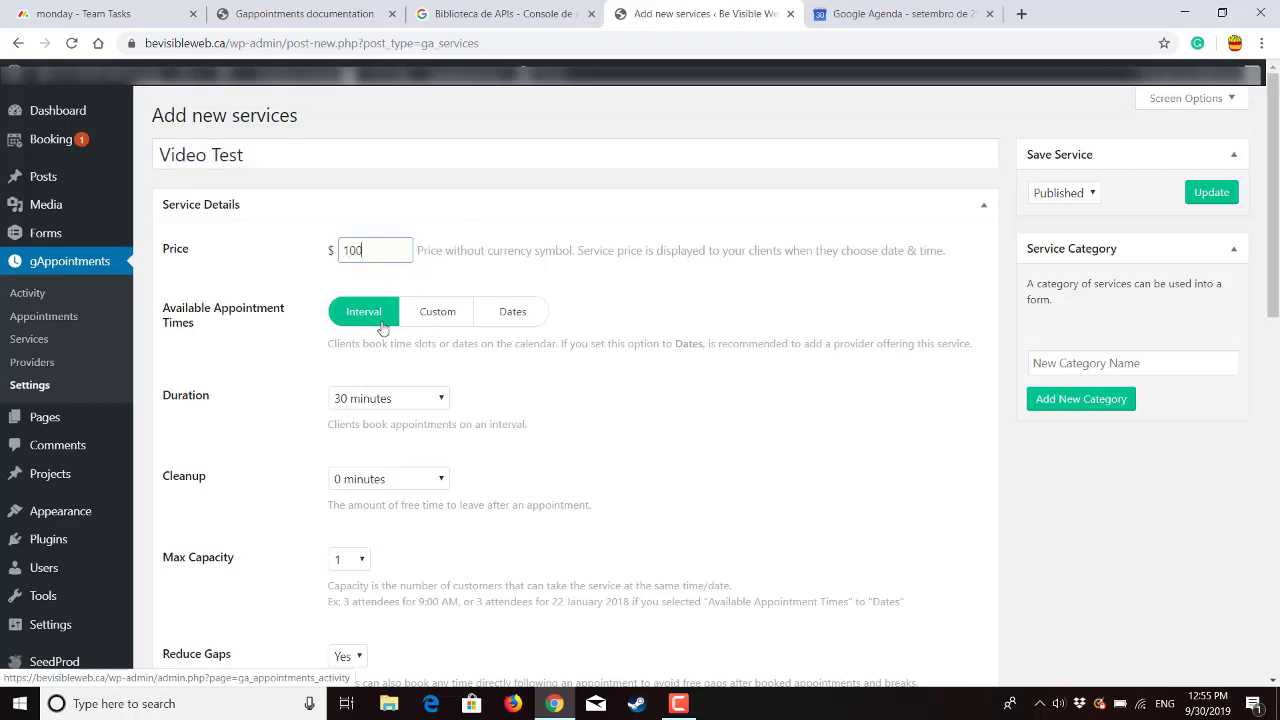
scroll(490, 368, down, 1)
scroll(490, 369, up, 1)
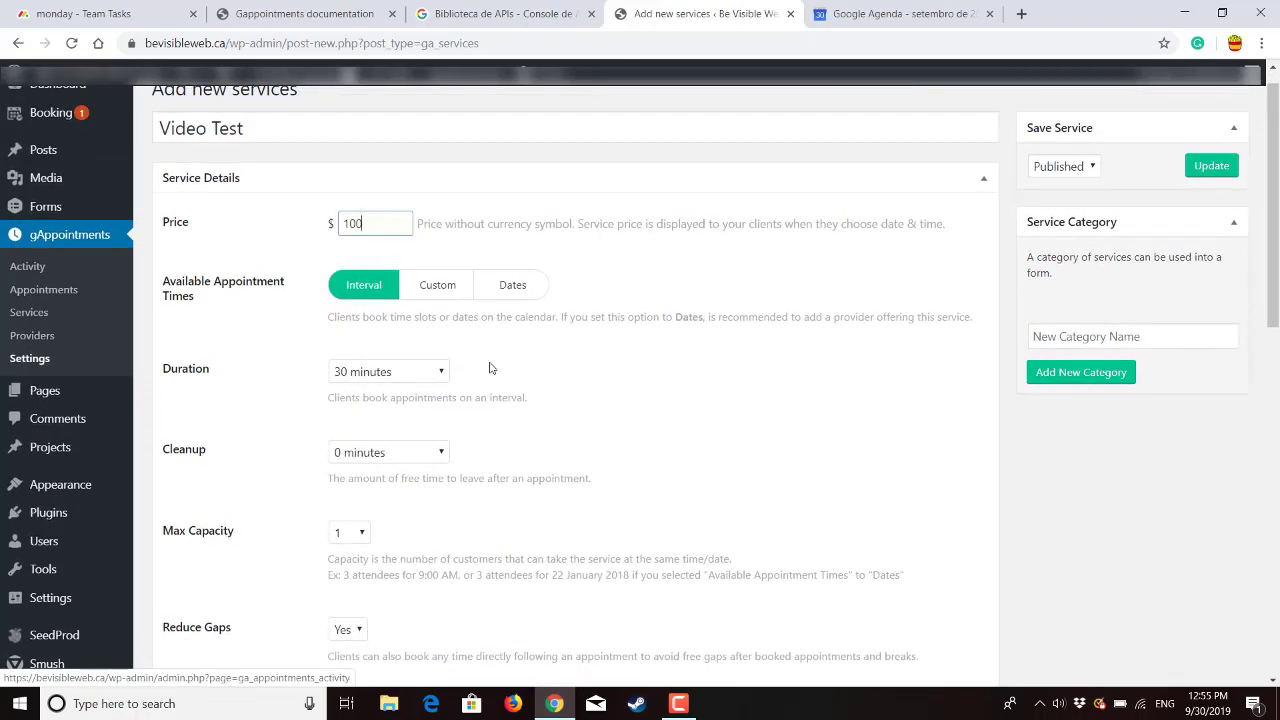
click(363, 291)
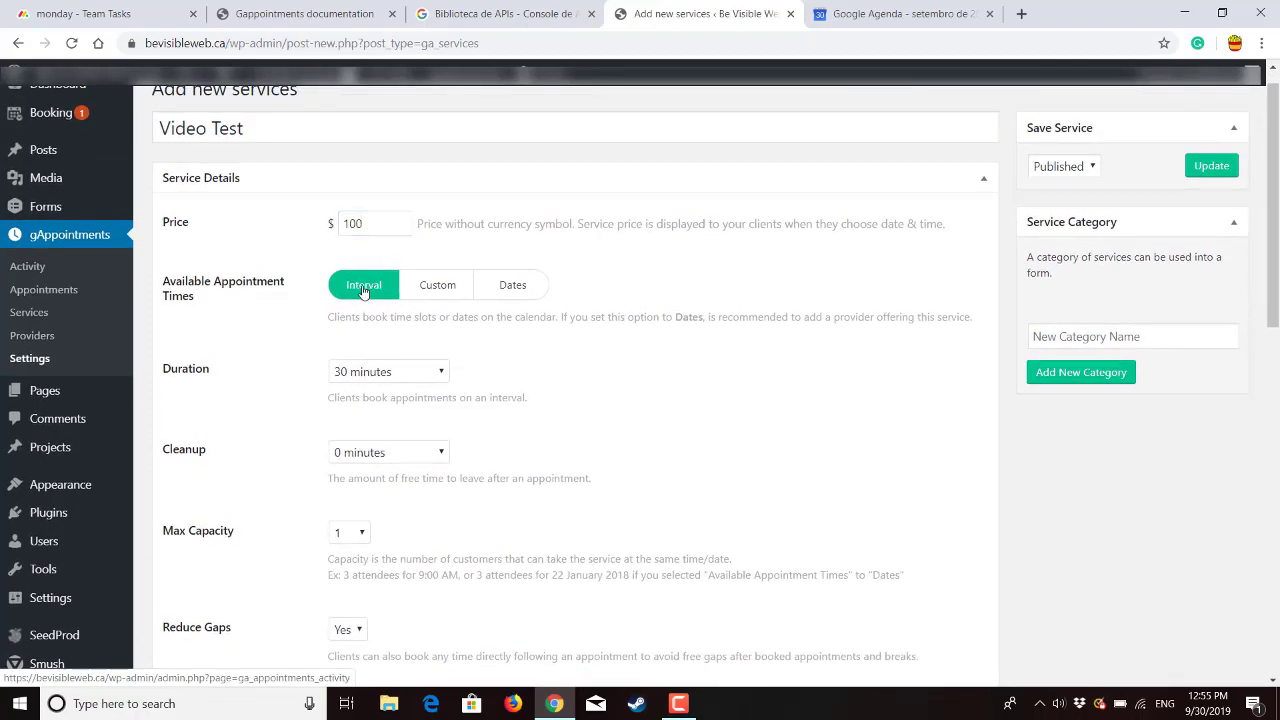
click(395, 376)
click(395, 217)
- Set Available Appointment Times to Dates and submit the Video Test service
scroll(548, 412, down, 2)
scroll(378, 398, down, 11)
scroll(378, 398, up, 14)
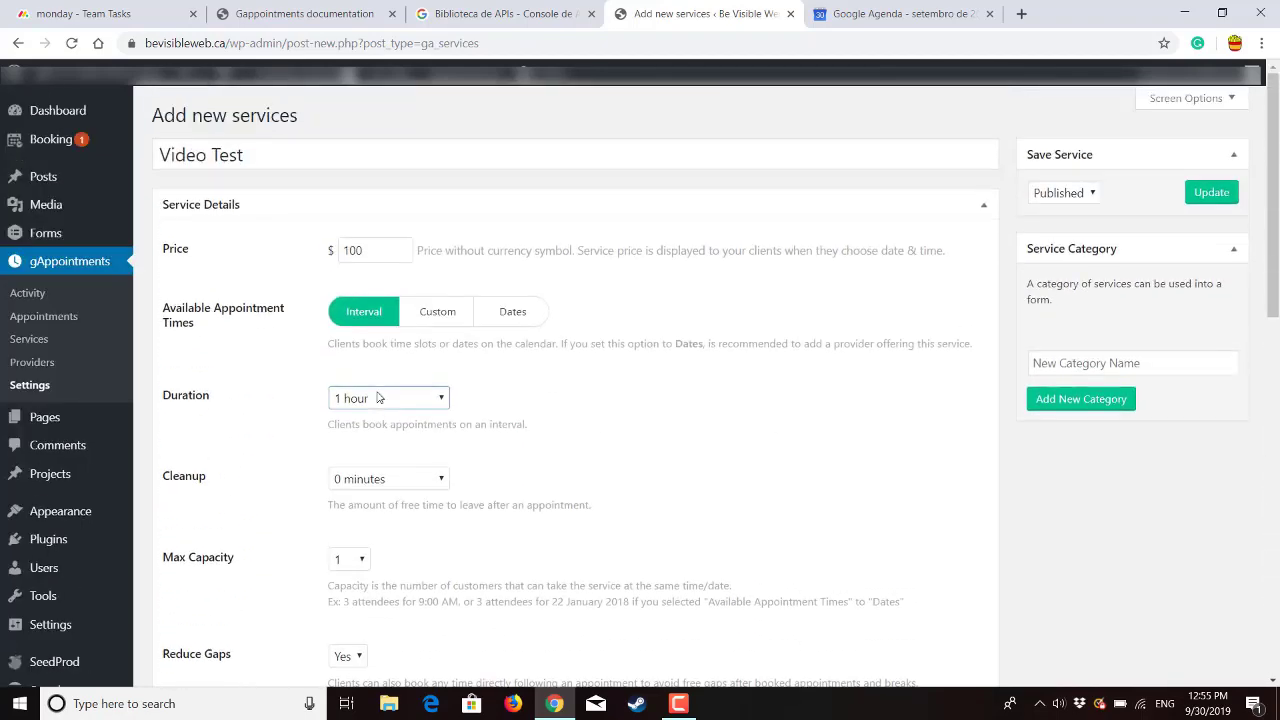
click(434, 317)
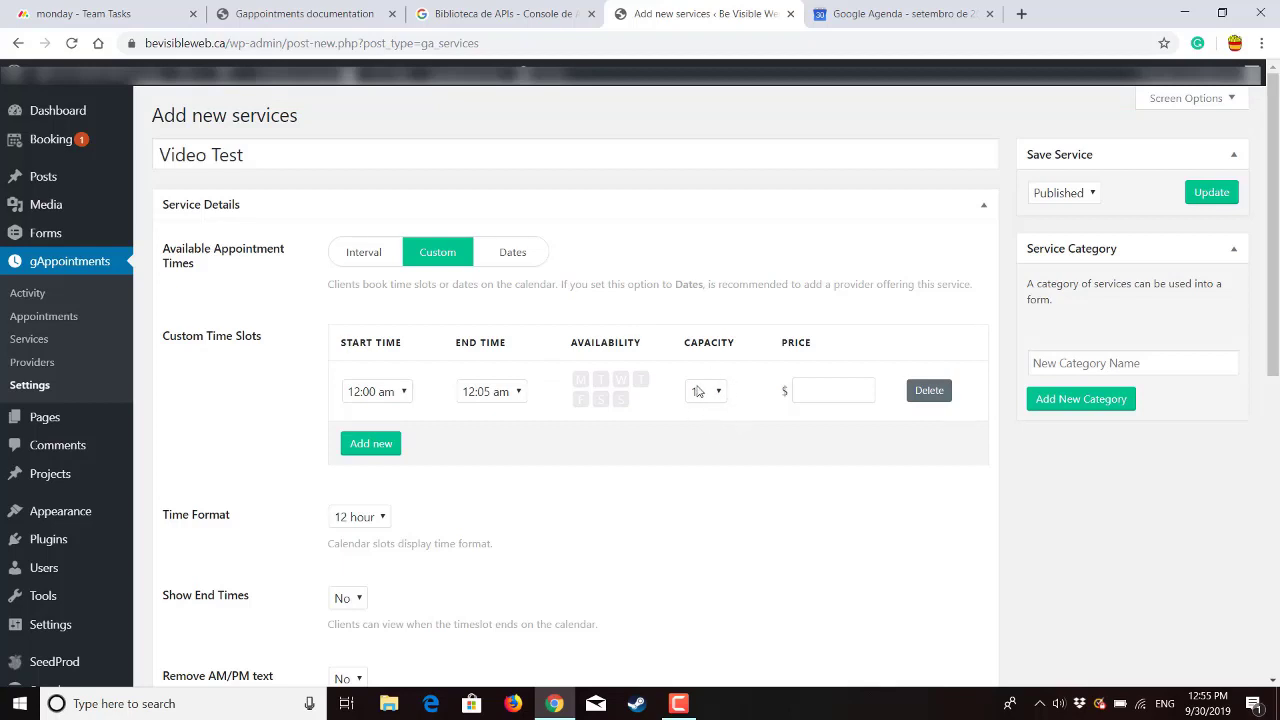
click(502, 251)
scroll(758, 476, down, 1)
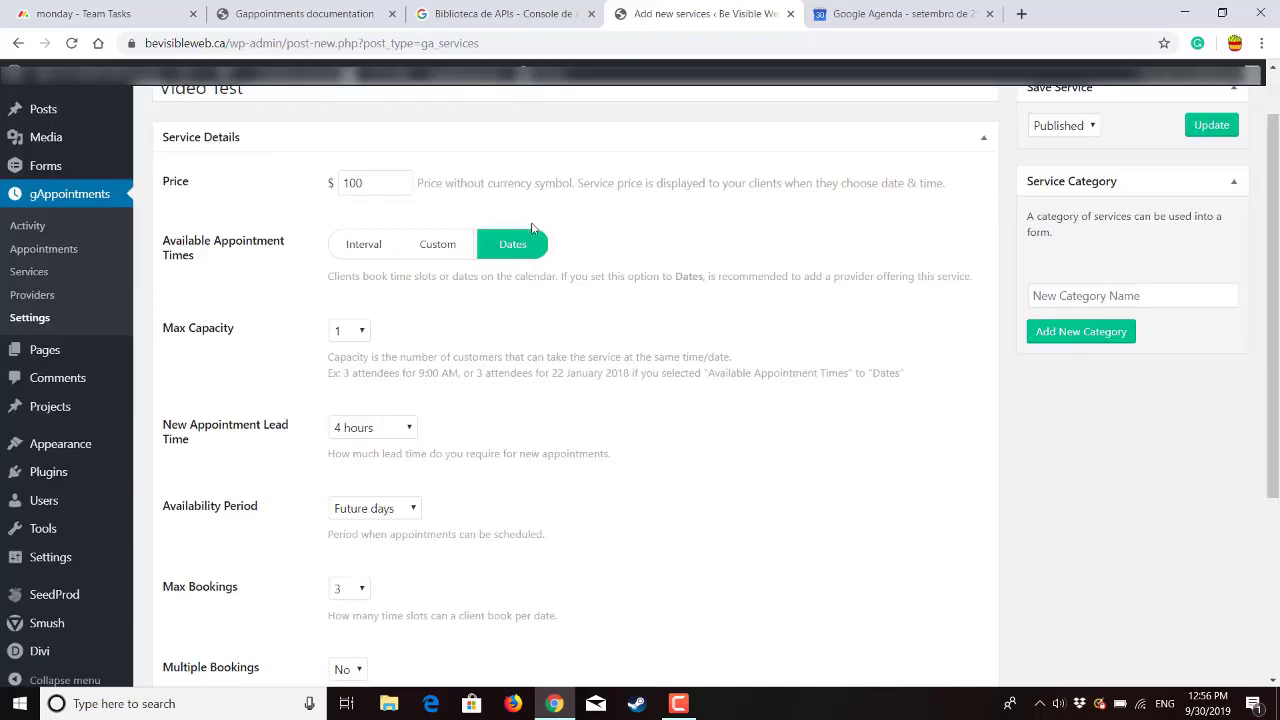
scroll(597, 254, up, 1)
scroll(653, 427, down, 4)
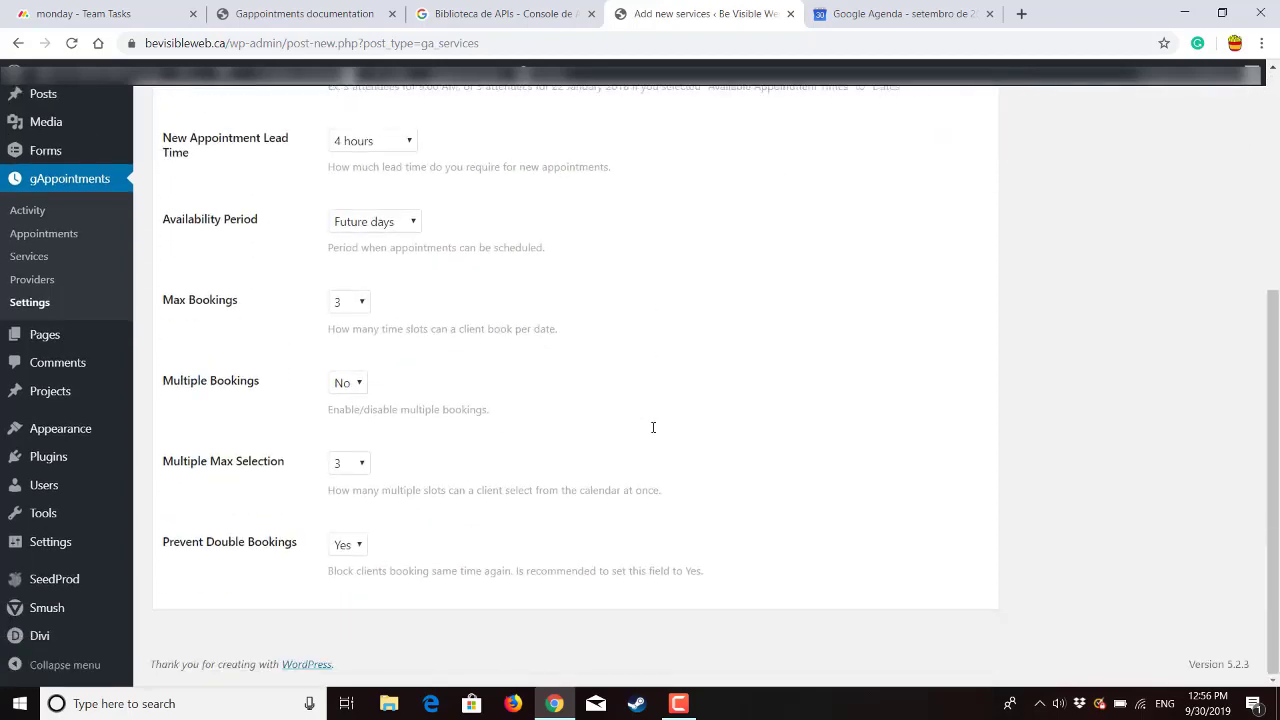
scroll(653, 427, up, 4)
scroll(736, 406, down, 3)
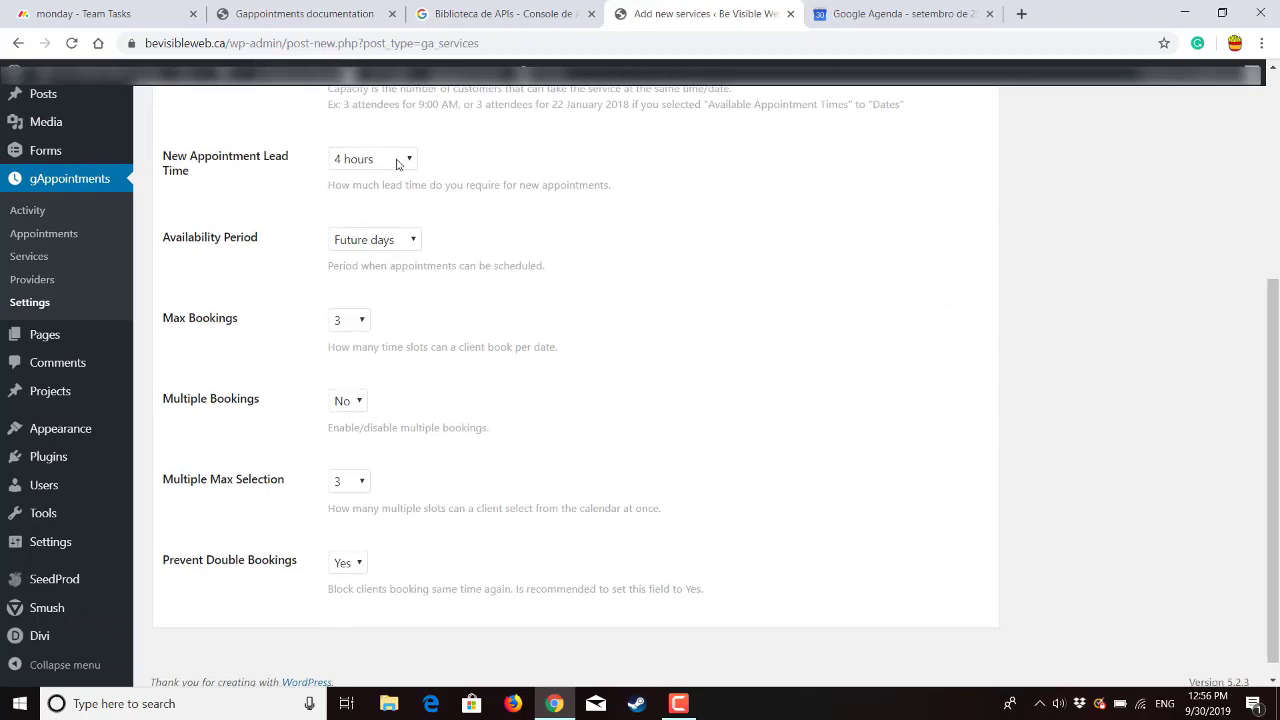
scroll(1028, 328, up, 3)
click(1199, 194)
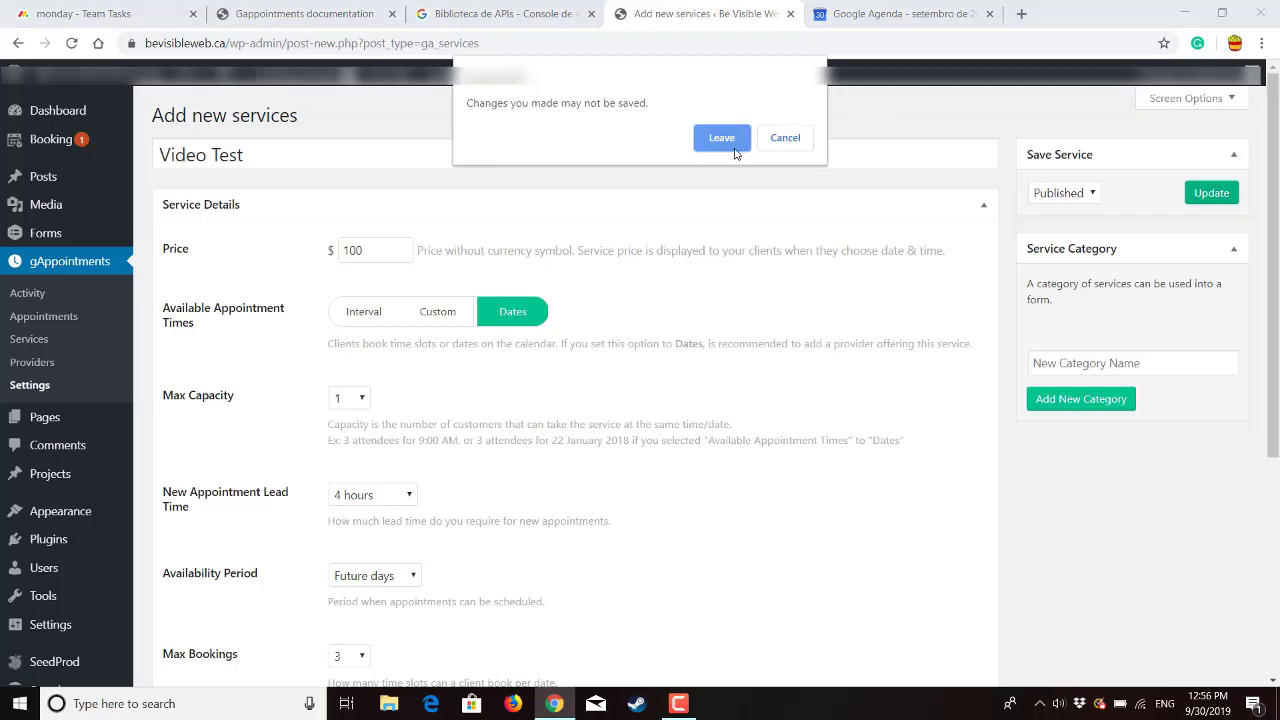
- Leave the editor and confirm Video Test appears in Services at $100 with Dates
click(722, 138)
click(40, 337)
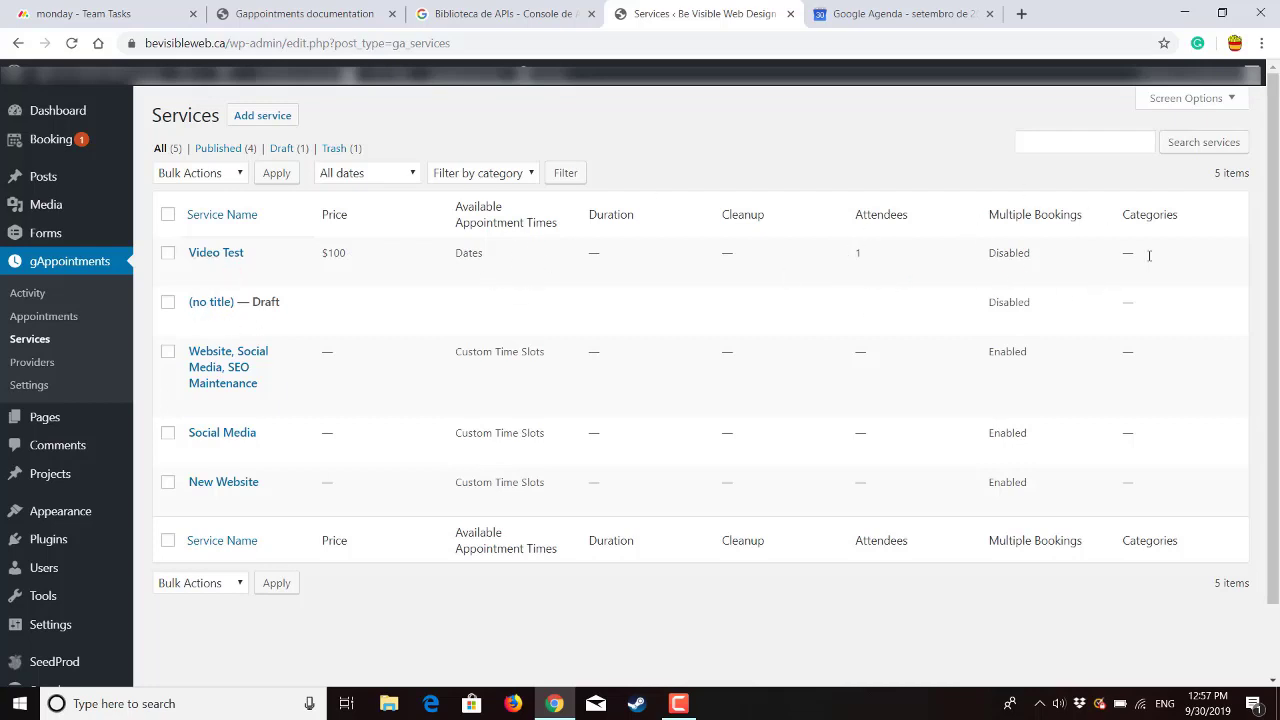
mouse_move(45, 240)
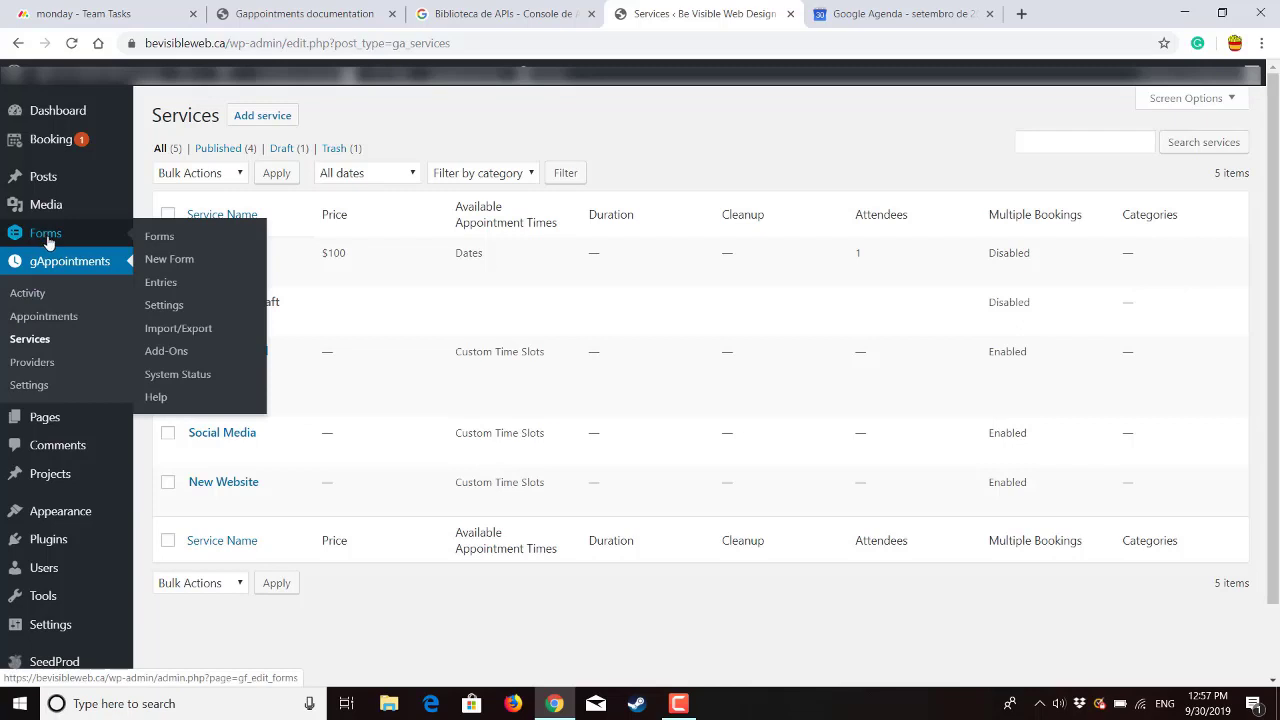
- Create an empty Gravity Forms form titled 'Video Test' (form ID 3)
click(163, 258)
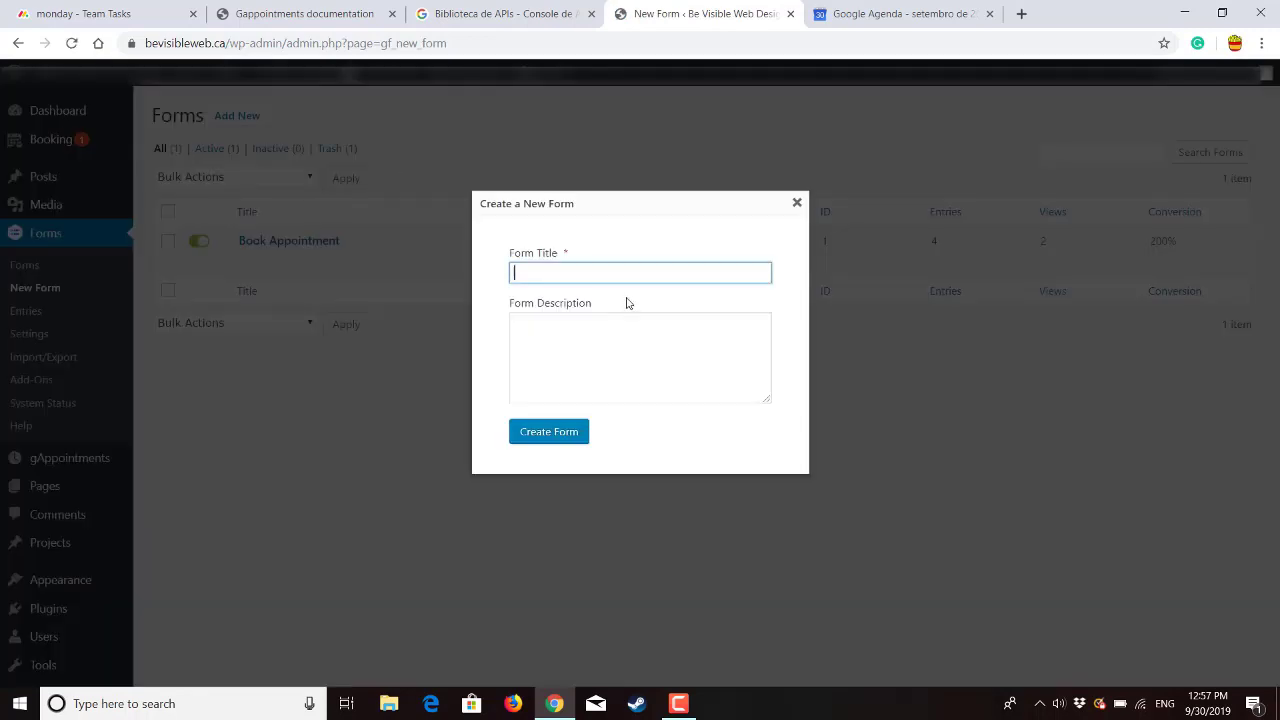
text(Video Tes)
click(627, 303)
click(550, 434)
scroll(867, 380, down, 2)
scroll(867, 380, up, 2)
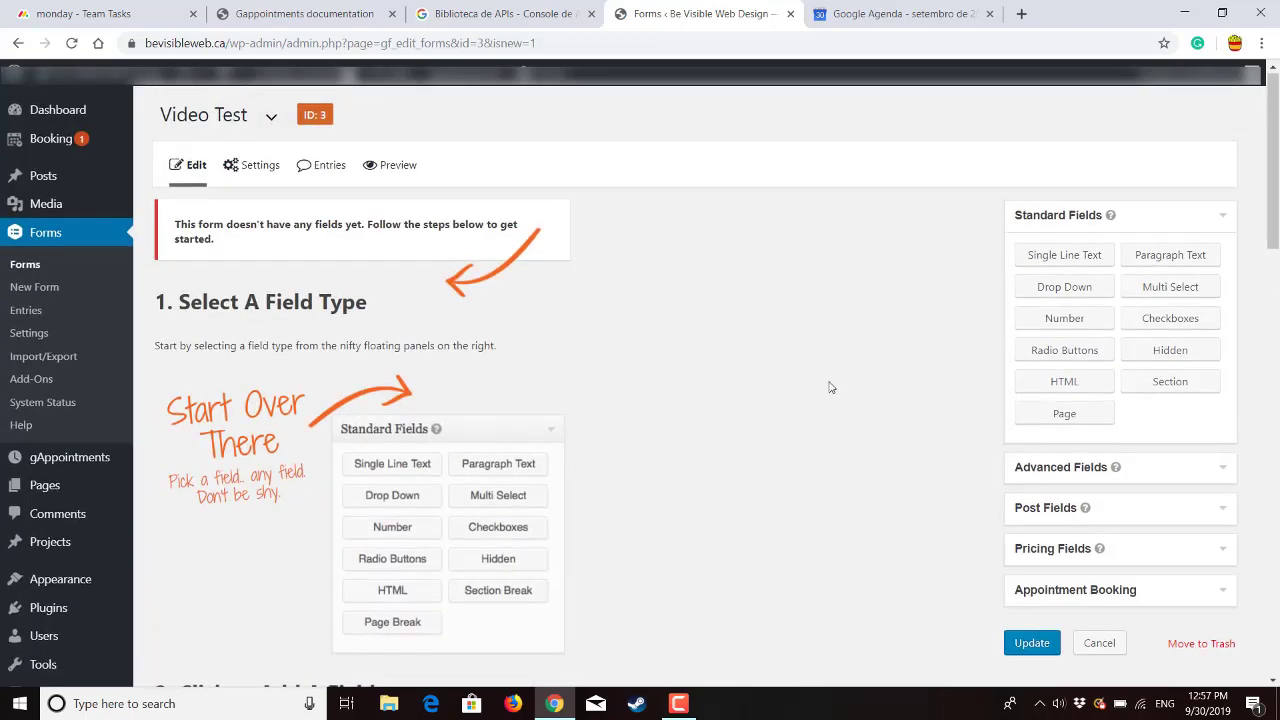
scroll(833, 363, down, 4)
scroll(835, 364, up, 4)
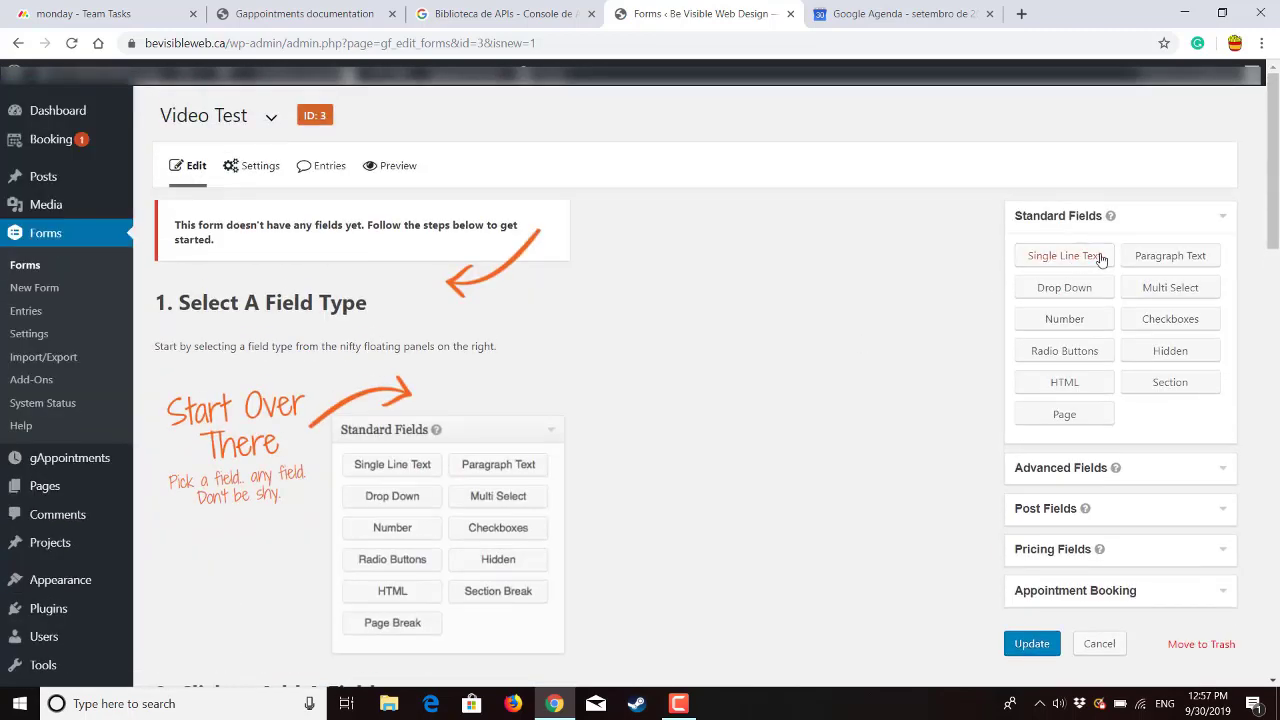
- Add Name, Address and Email fields from Advanced Fields to the form, in that order
click(1168, 477)
drag(1070, 298, 306, 362)
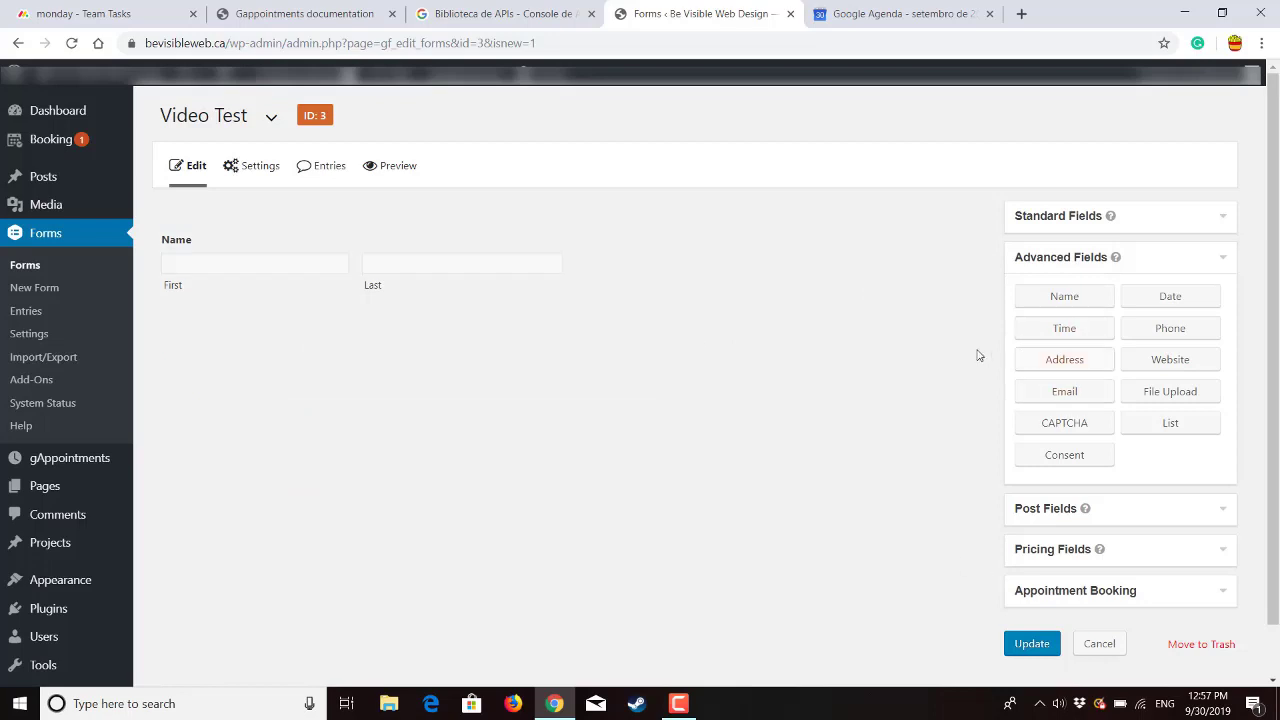
drag(1089, 364, 257, 334)
drag(1089, 360, 261, 307)
drag(1074, 397, 240, 596)
- Add an Appointment Booking Services field beneath the Email field
scroll(680, 450, down, 1)
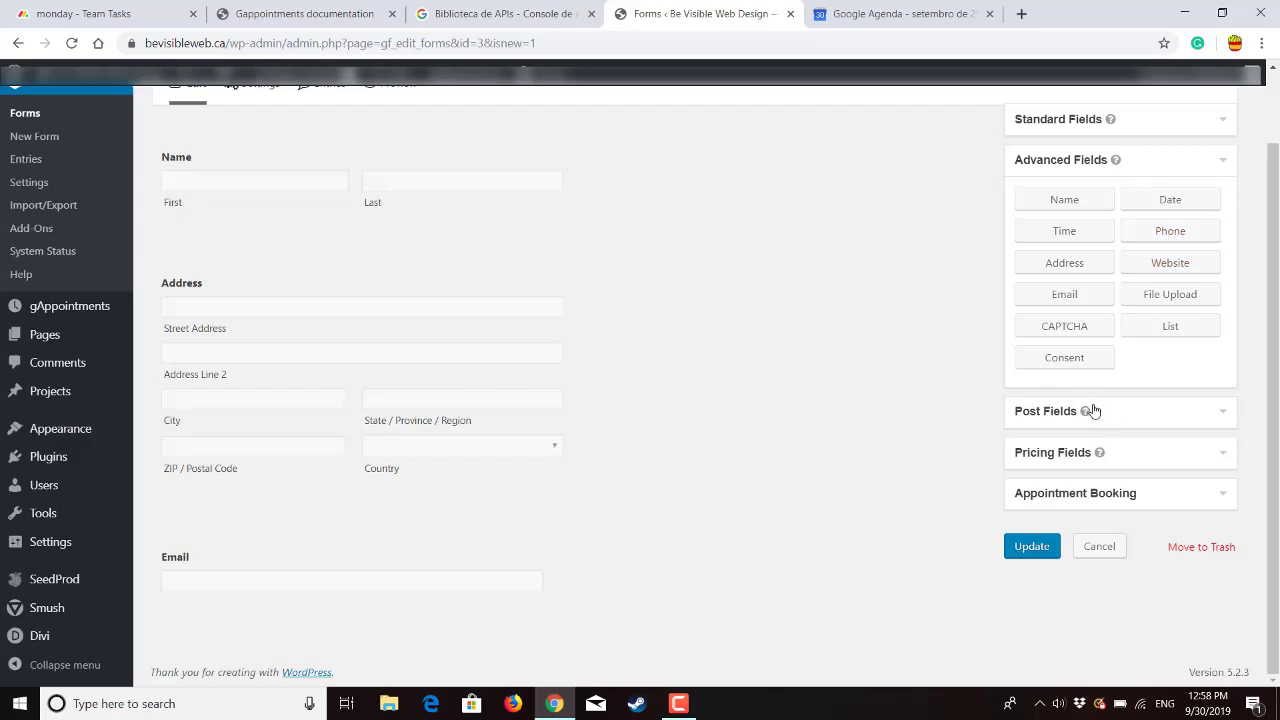
click(1122, 453)
scroll(845, 348, up, 1)
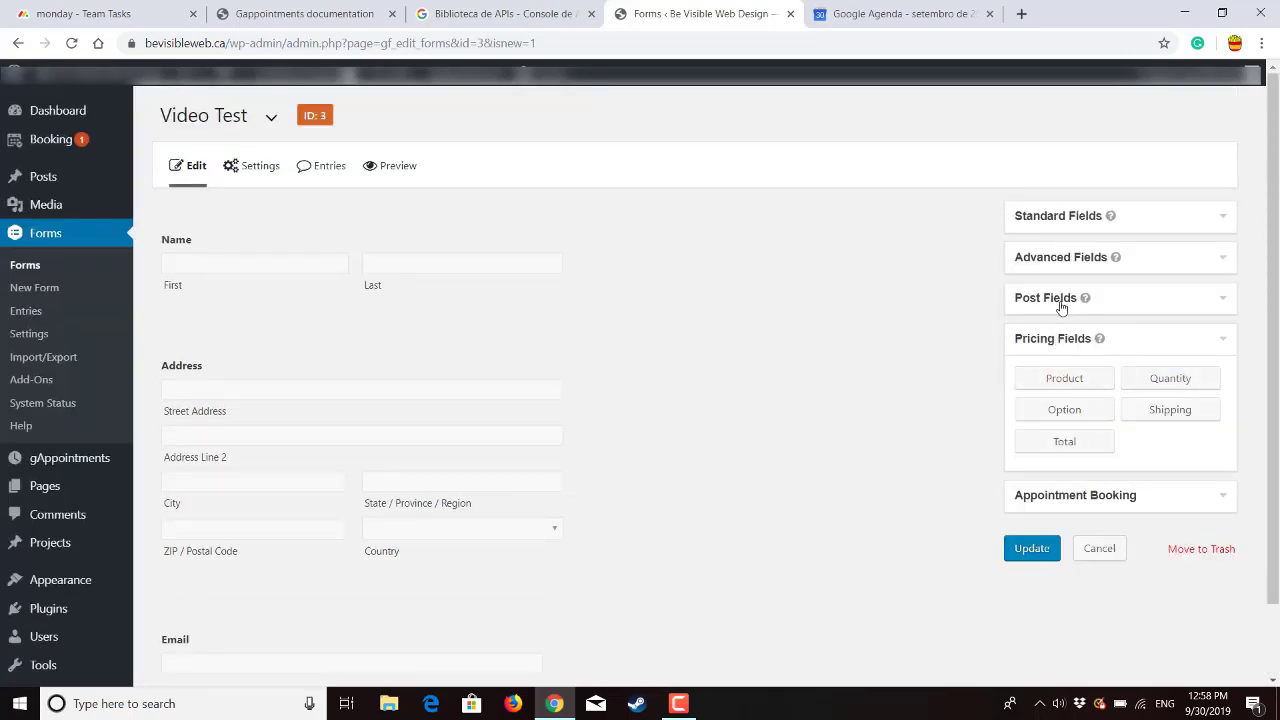
click(1062, 307)
click(1097, 532)
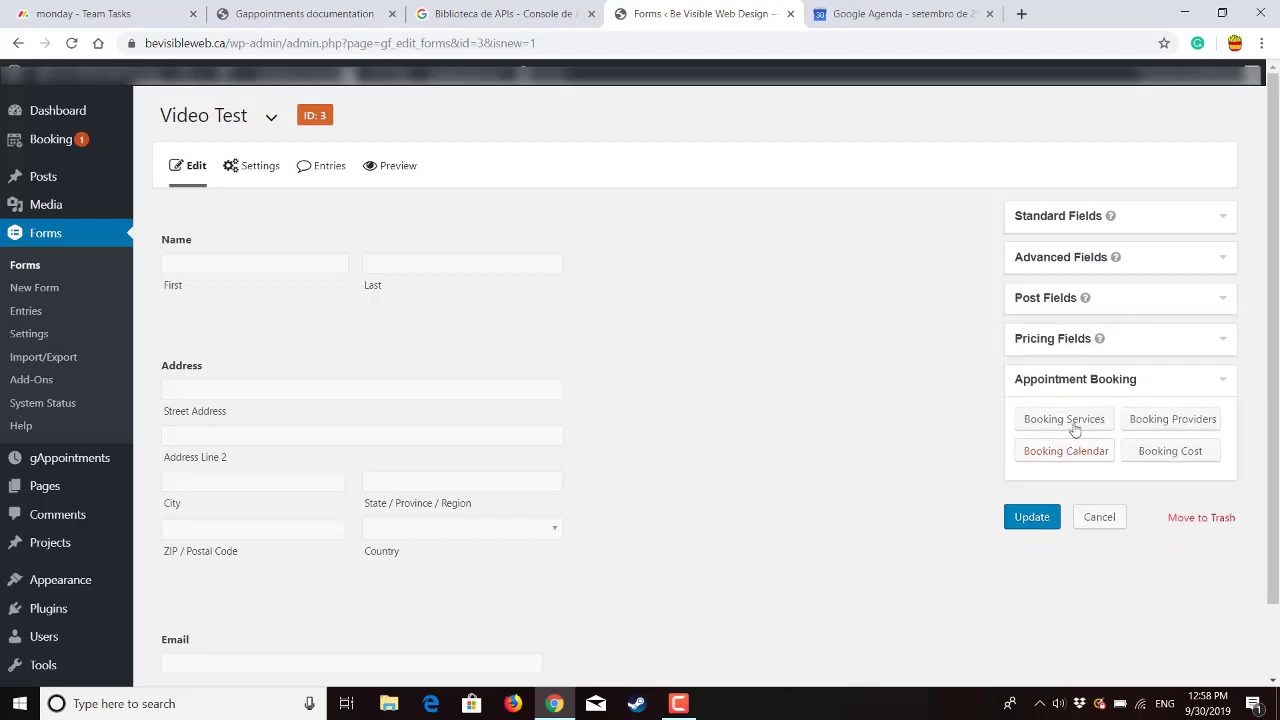
scroll(877, 528, down, 2)
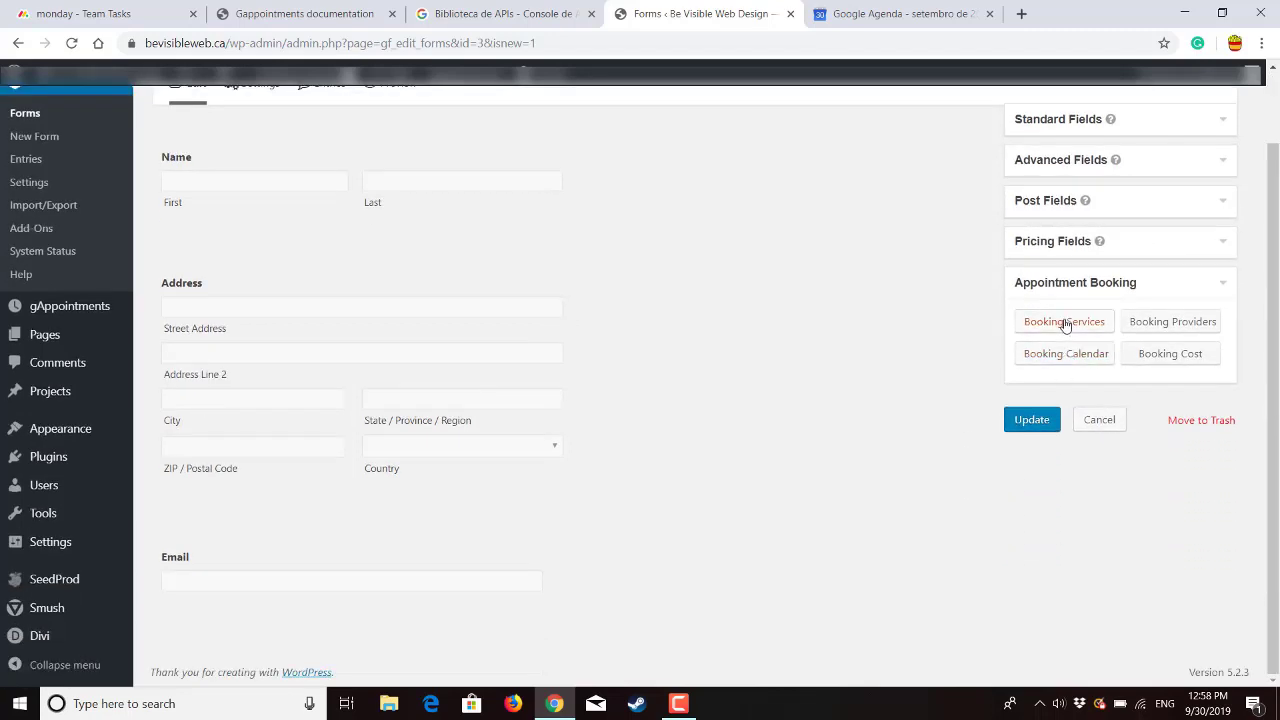
drag(1065, 325, 498, 514)
- Relabel the booking services field 'Service Name' and make it required
mouse_move(522, 577)
click(394, 611)
click(391, 563)
click(289, 622)
scroll(704, 555, down, 3)
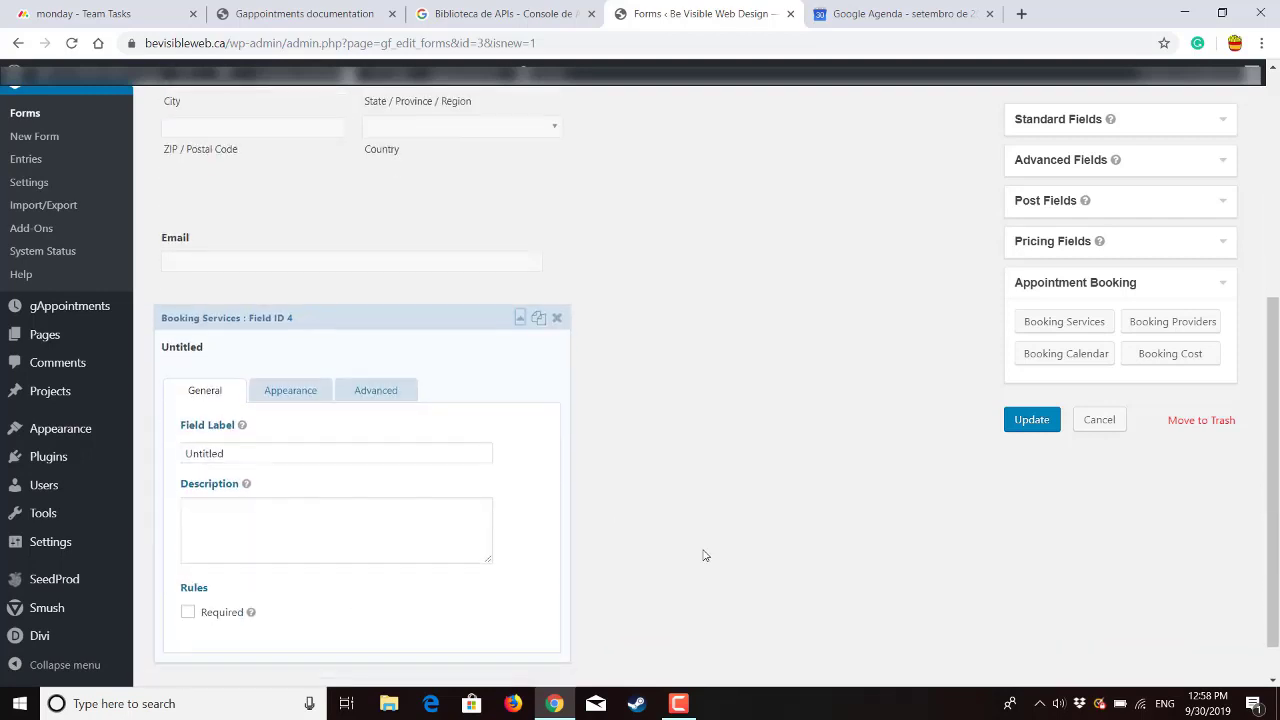
click(257, 458)
key(BackSpace)
key(BackSpace)
key(BackSpace)
key(BackSpace)
key(BackSpace)
key(BackSpace)
key(BackSpace)
text(Service Na)
scroll(454, 448, down, 1)
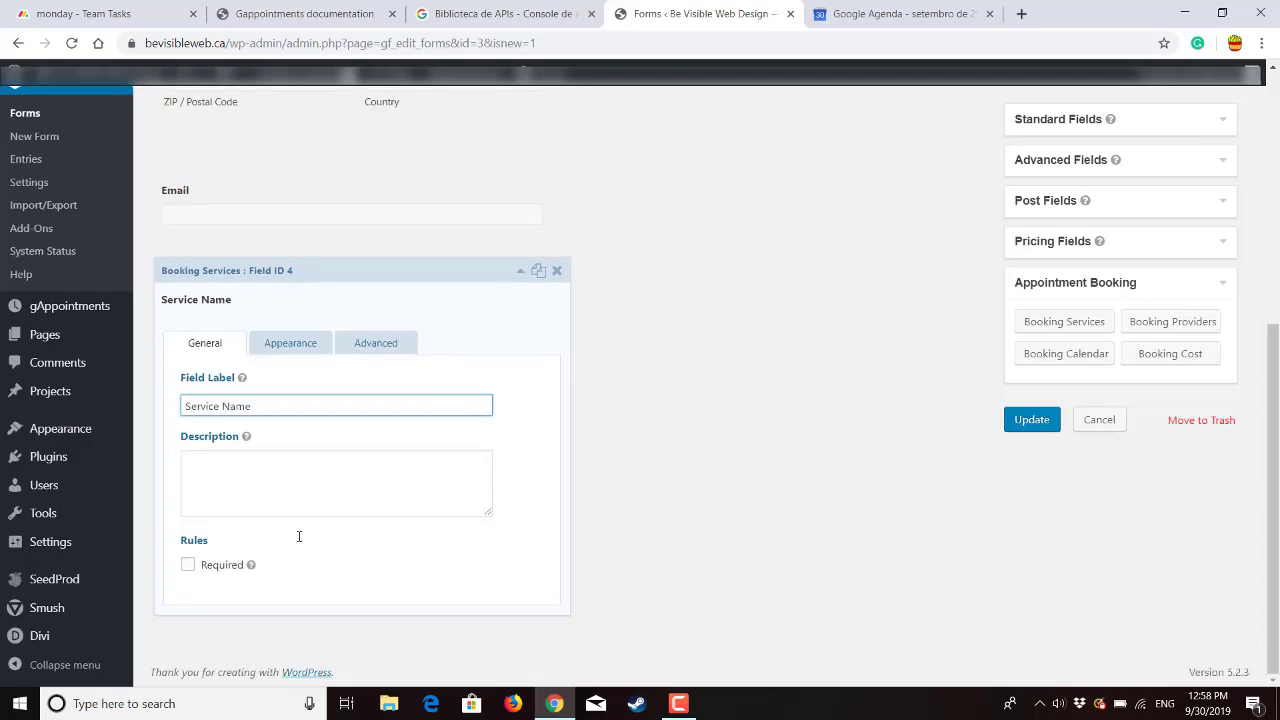
click(188, 565)
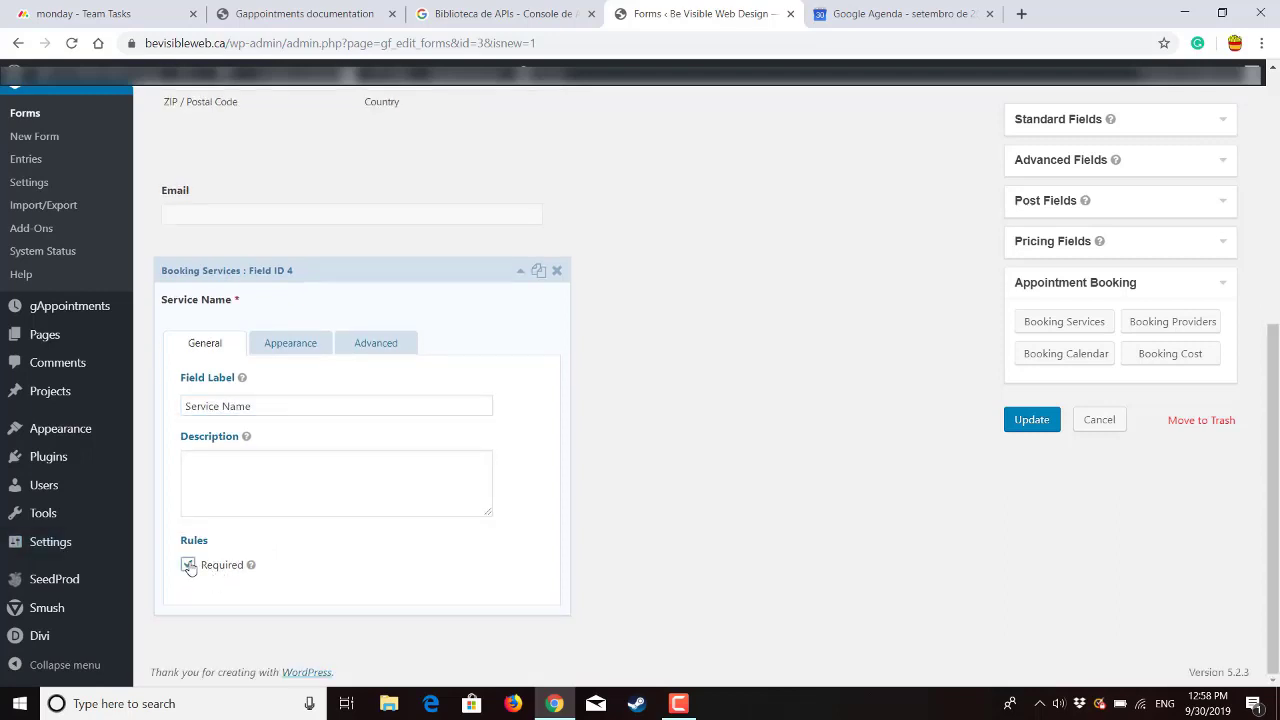
- Review the Service Name field's appearance options, including description placement
click(278, 343)
click(224, 344)
click(230, 350)
click(289, 350)
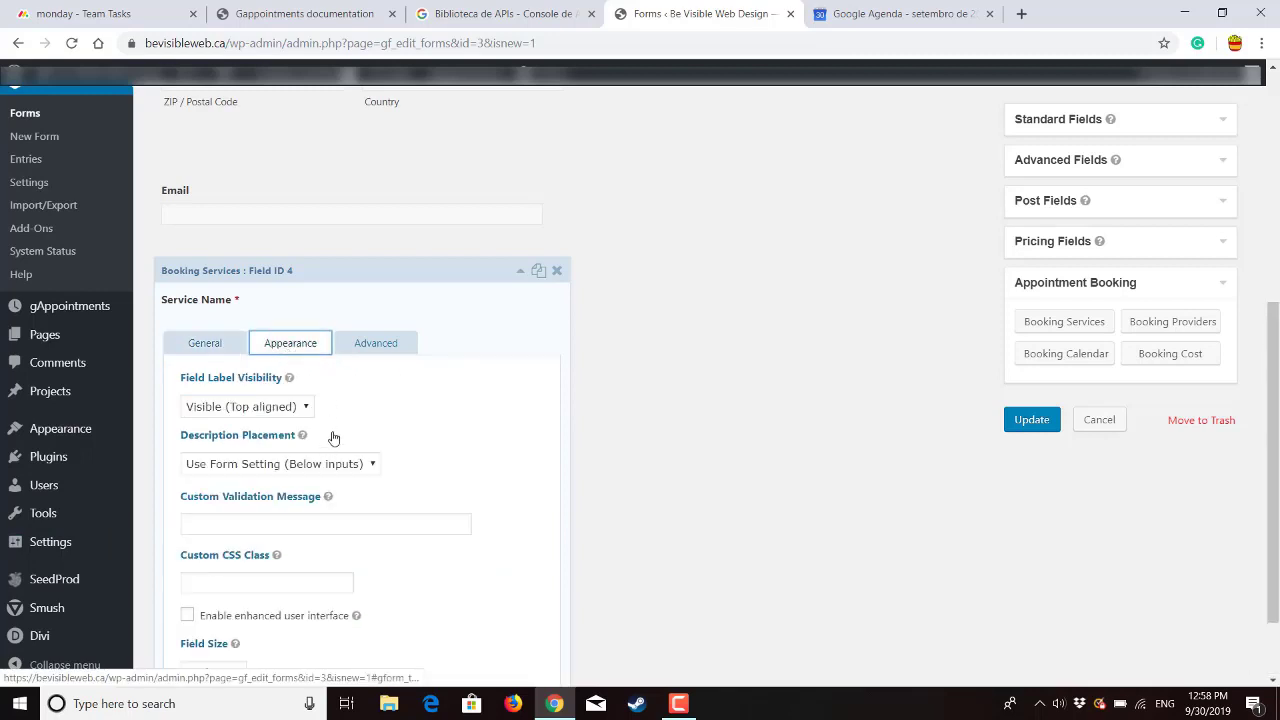
click(328, 464)
click(522, 273)
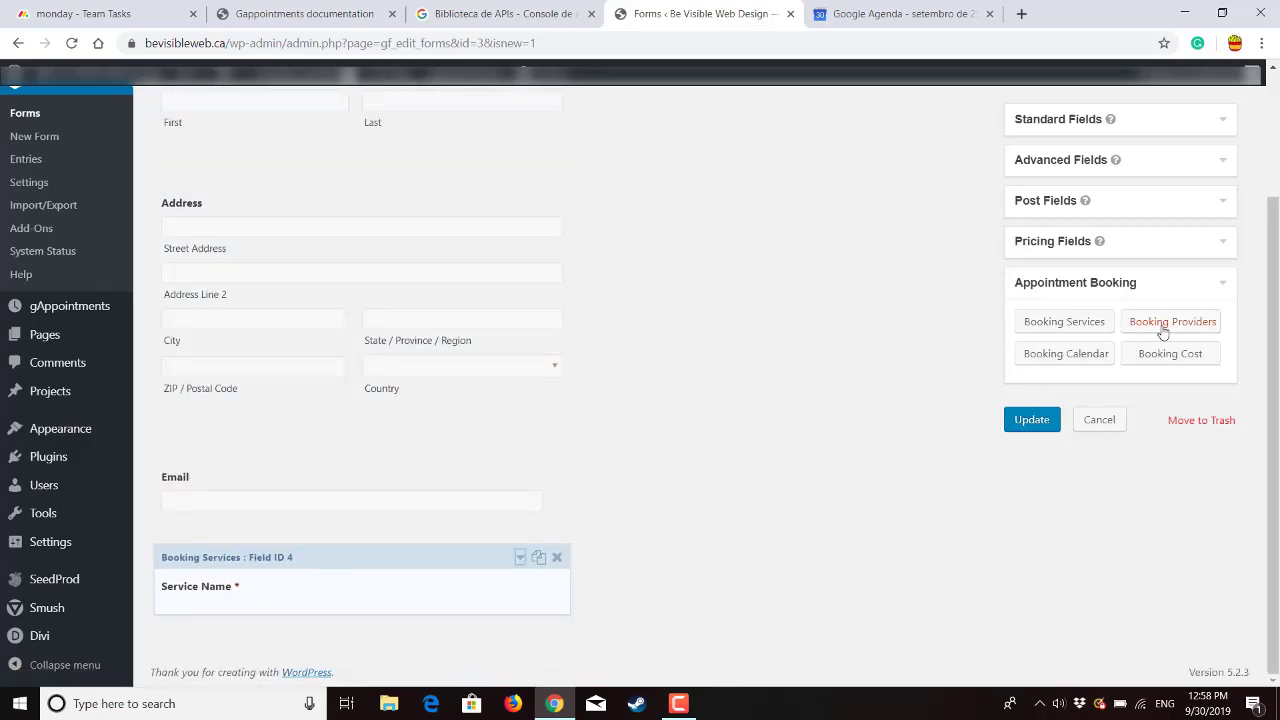
- Add booking providers and booking calendar fields, labelling the calendar 'Calendar'
drag(1163, 332, 200, 583)
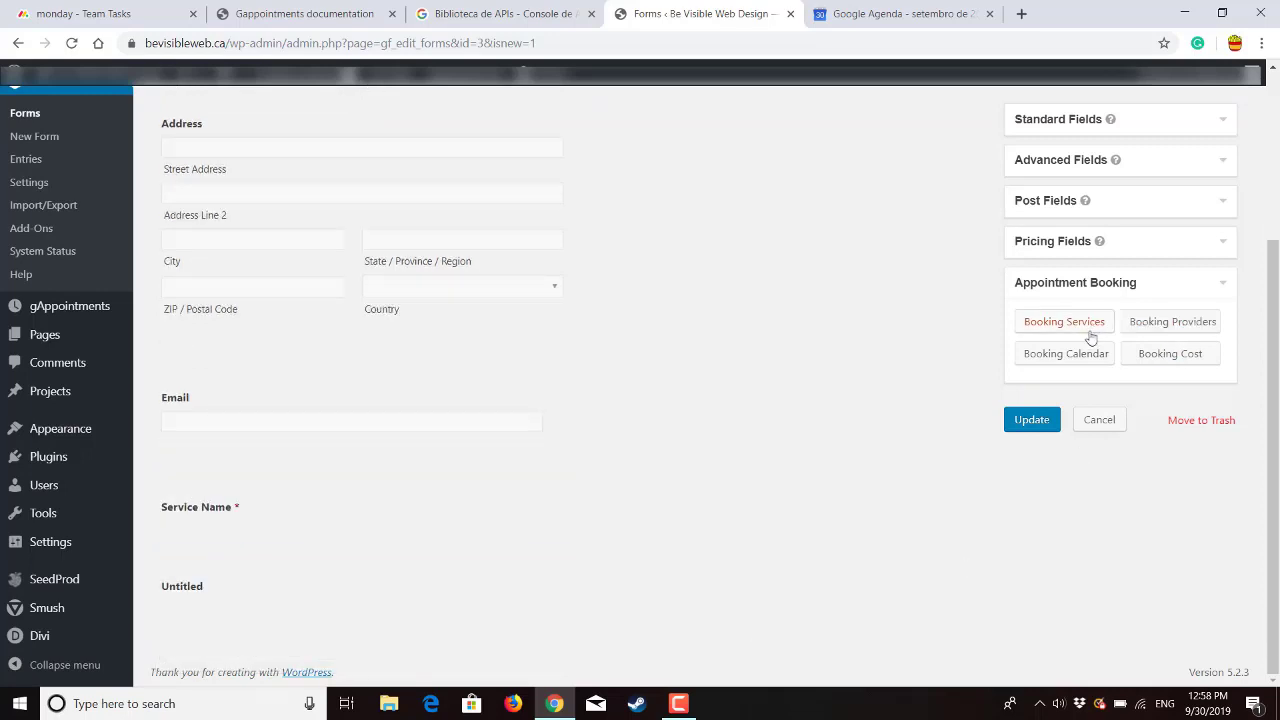
mouse_move(94, 308)
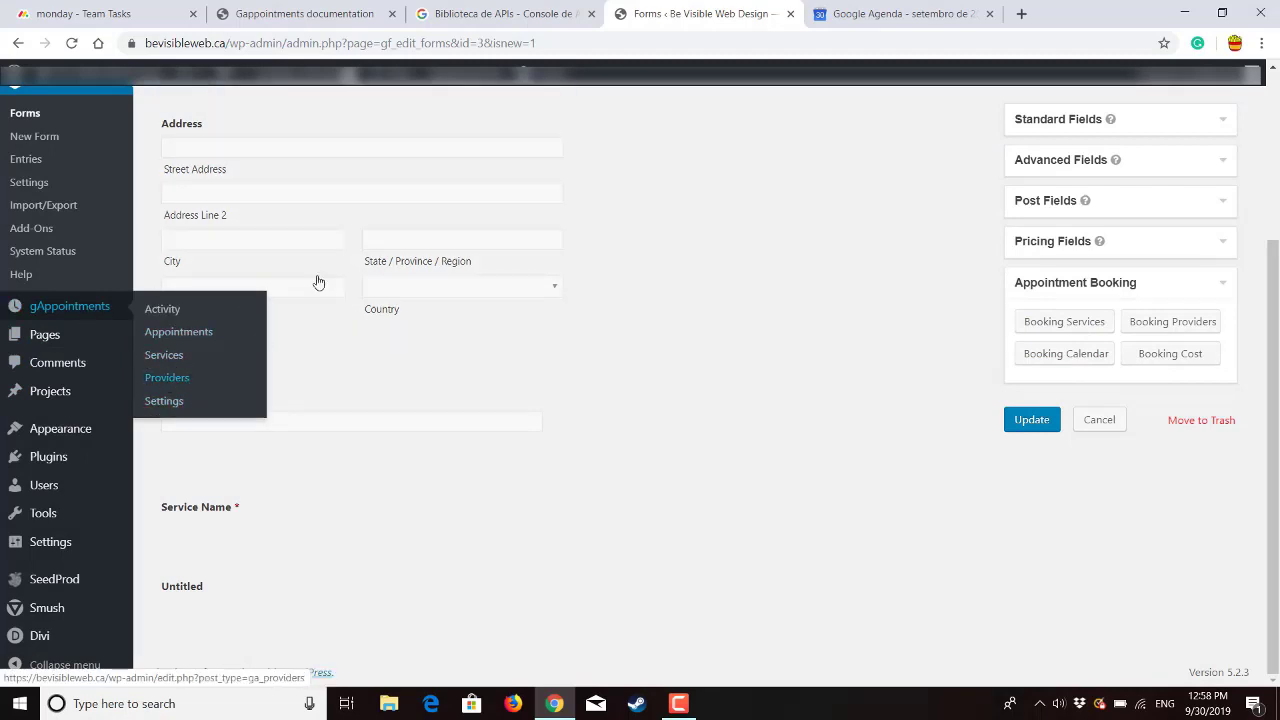
drag(1096, 362, 262, 576)
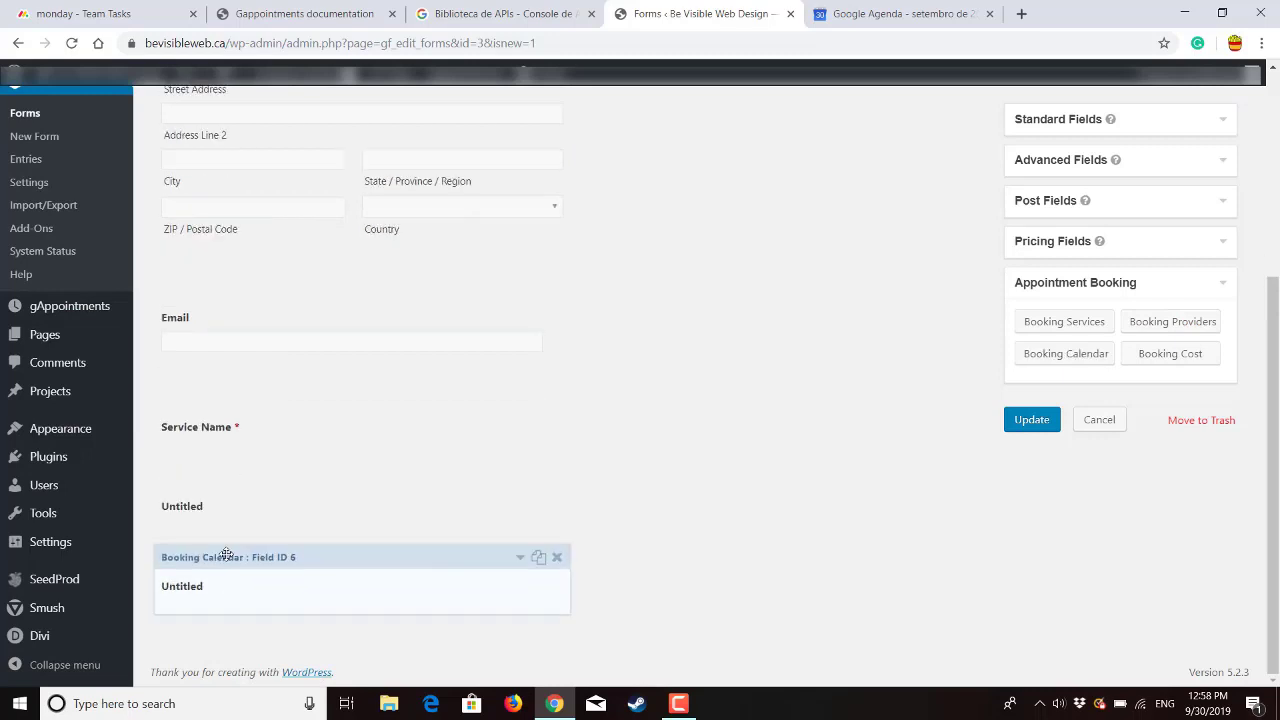
click(279, 560)
click(257, 558)
click(245, 559)
click(243, 560)
click(241, 566)
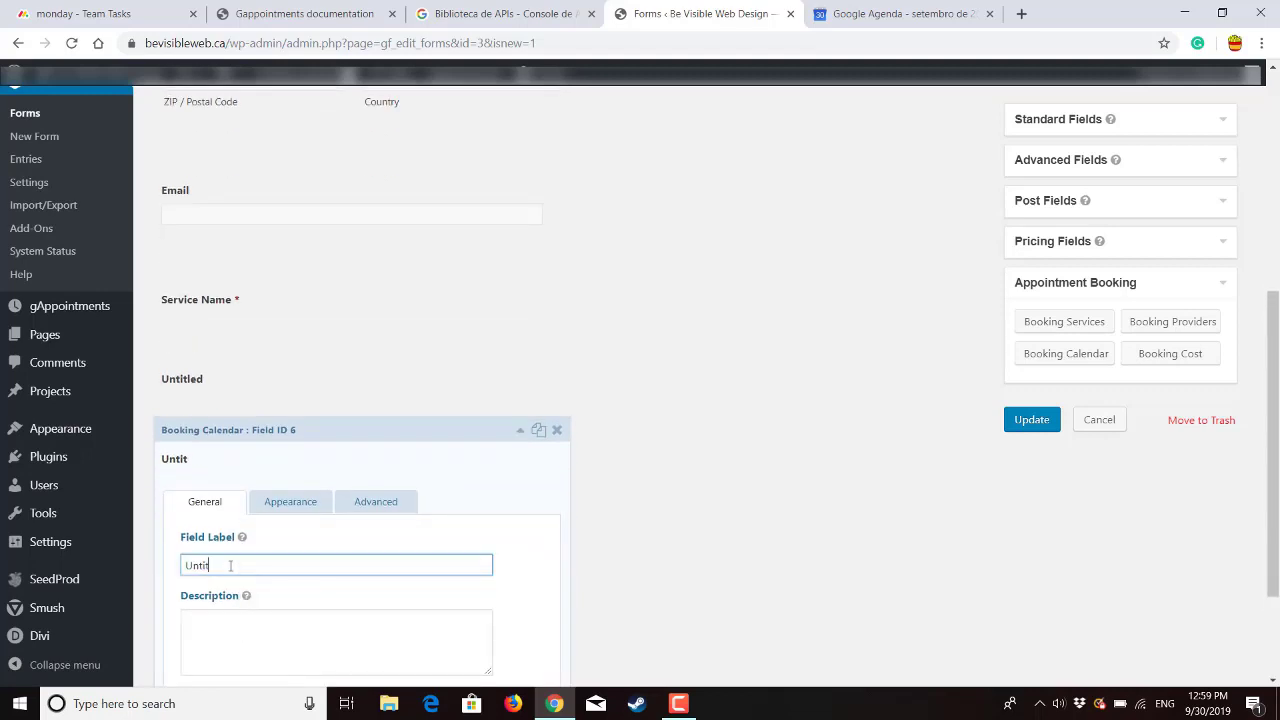
text(Calendar)
- Delete the booking providers field and make the Calendar field required
click(557, 352)
click(723, 160)
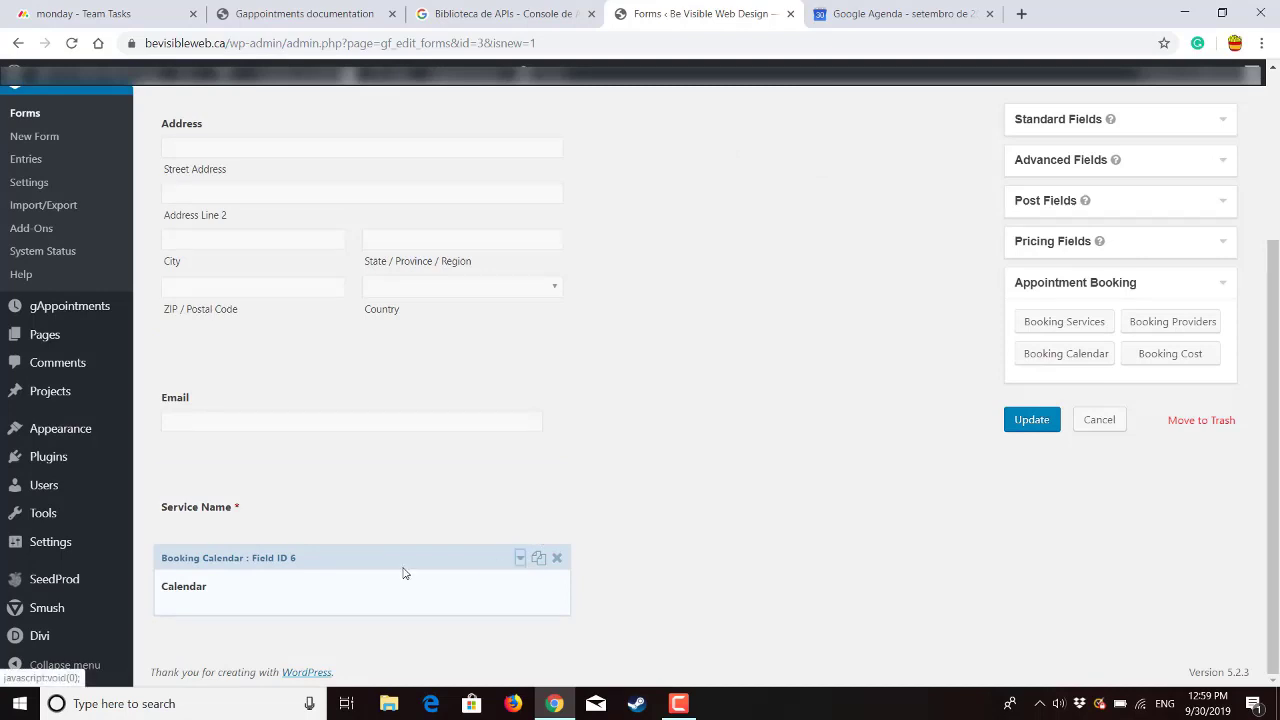
click(323, 591)
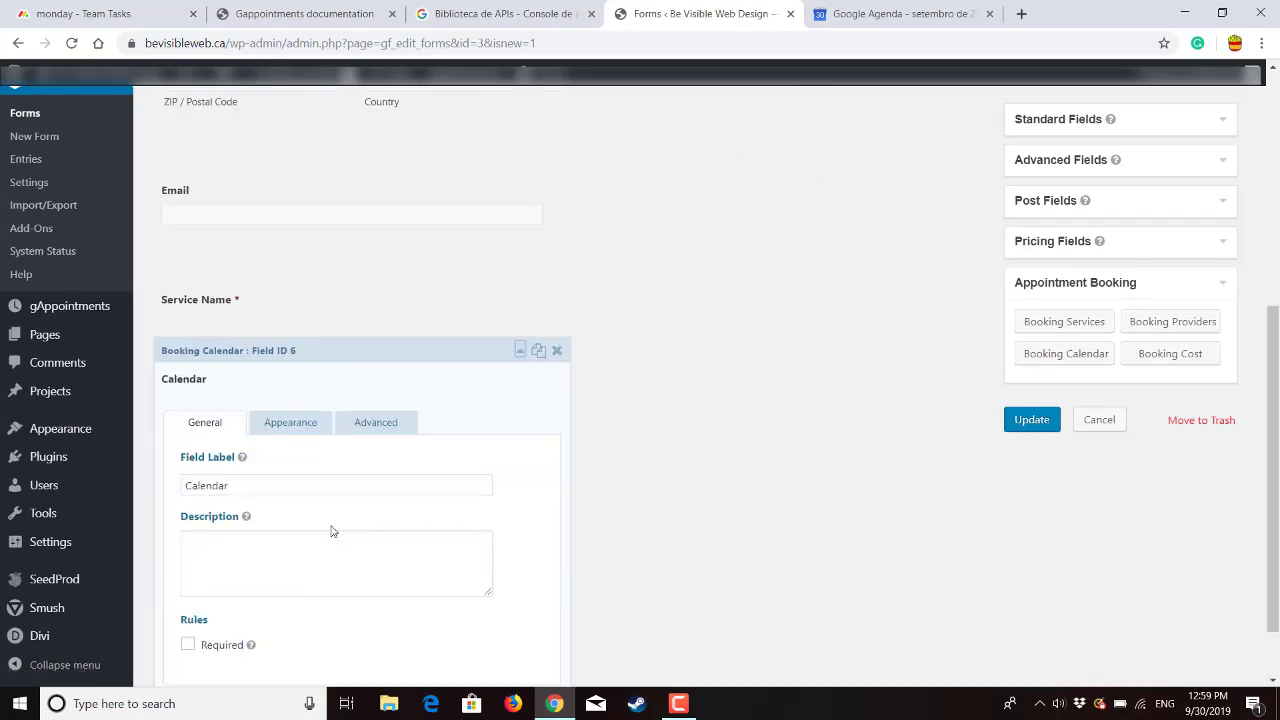
click(187, 565)
scroll(608, 462, up, 5)
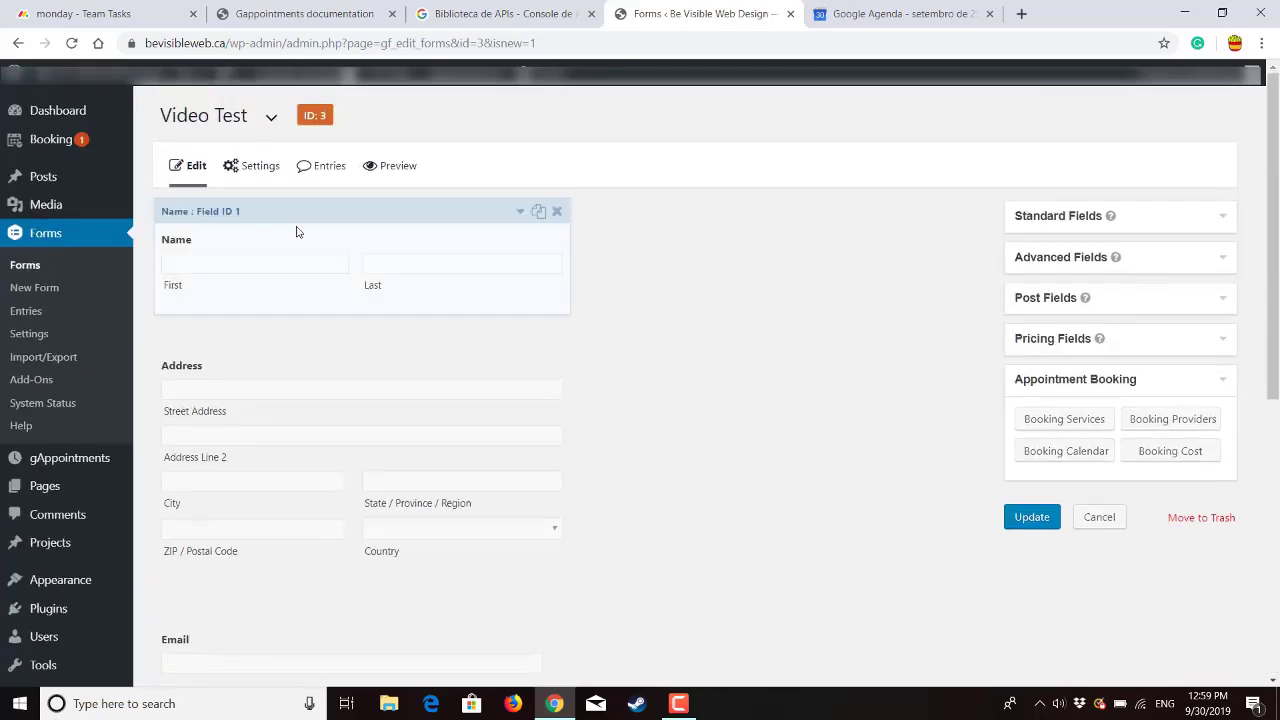
- Update the form and save its gAppointments settings with booking category All services
mouse_move(251, 182)
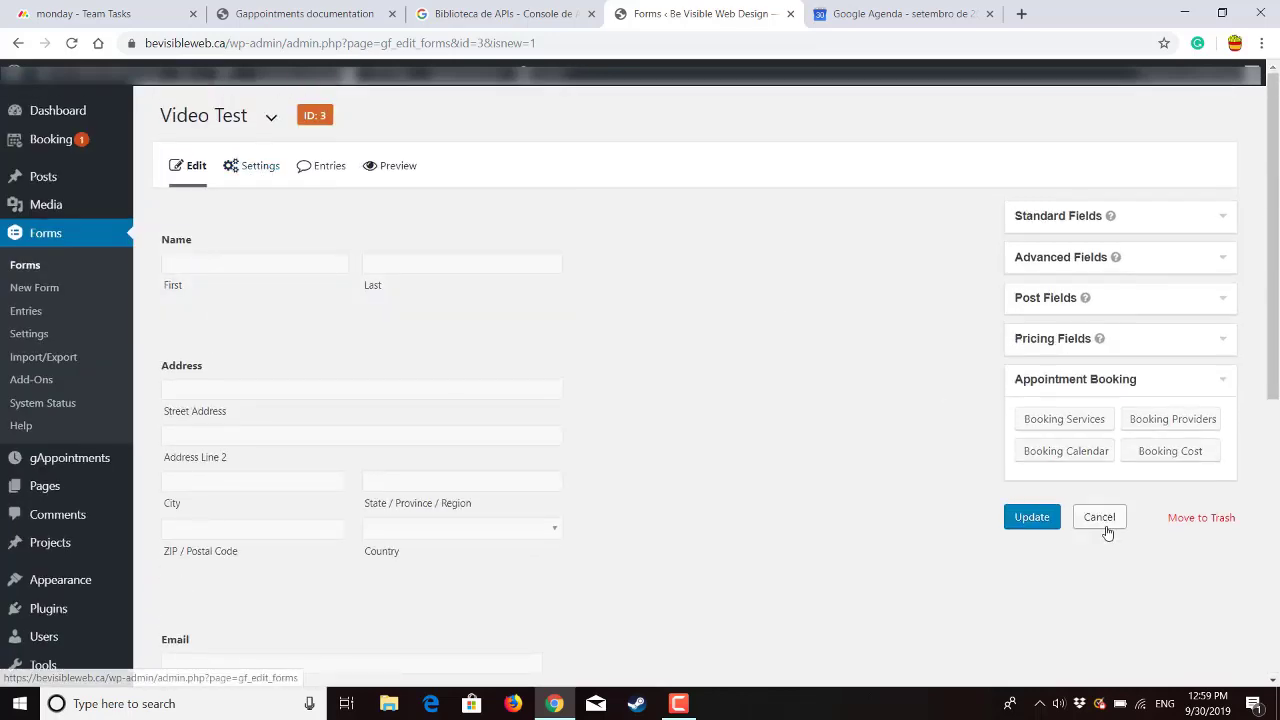
click(1055, 521)
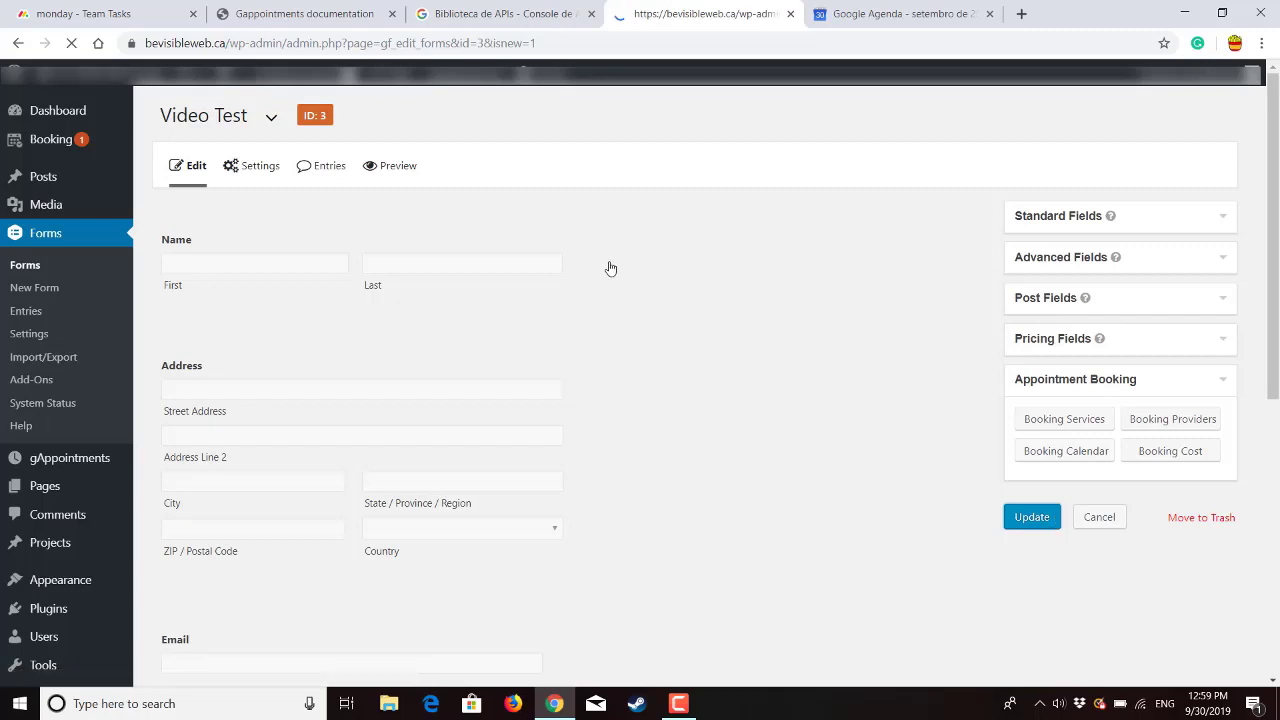
mouse_move(251, 168)
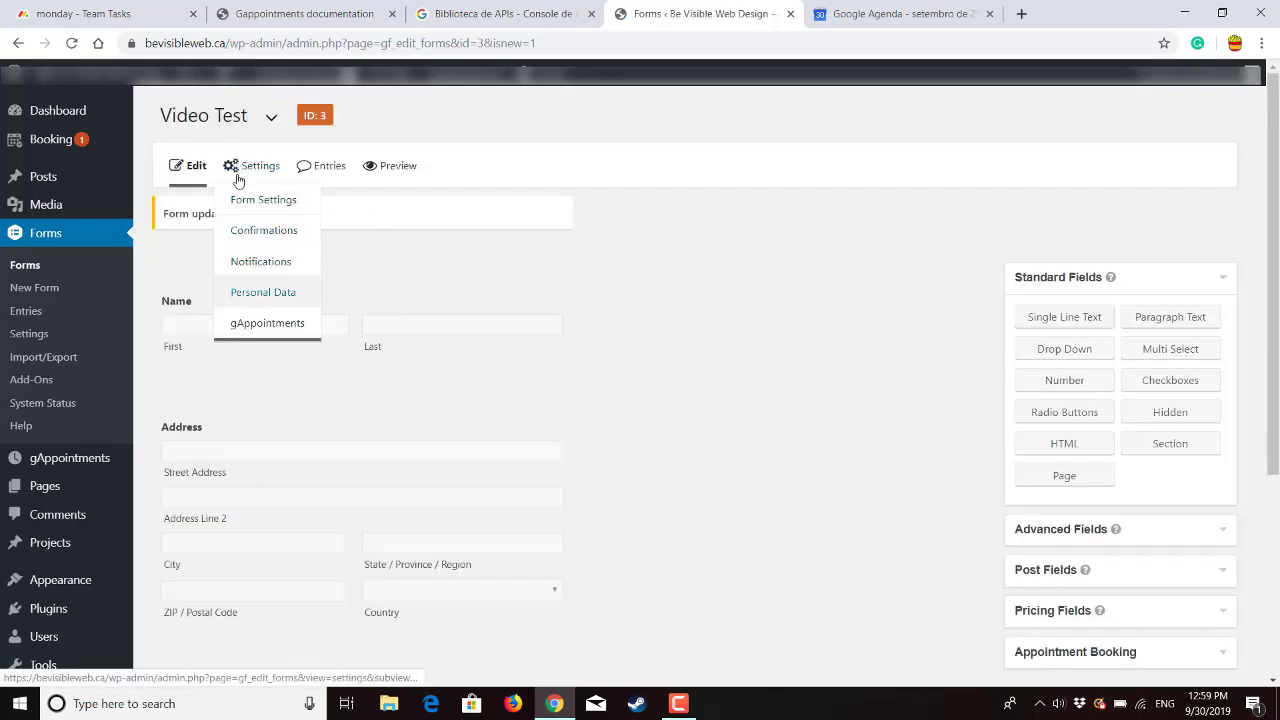
click(267, 323)
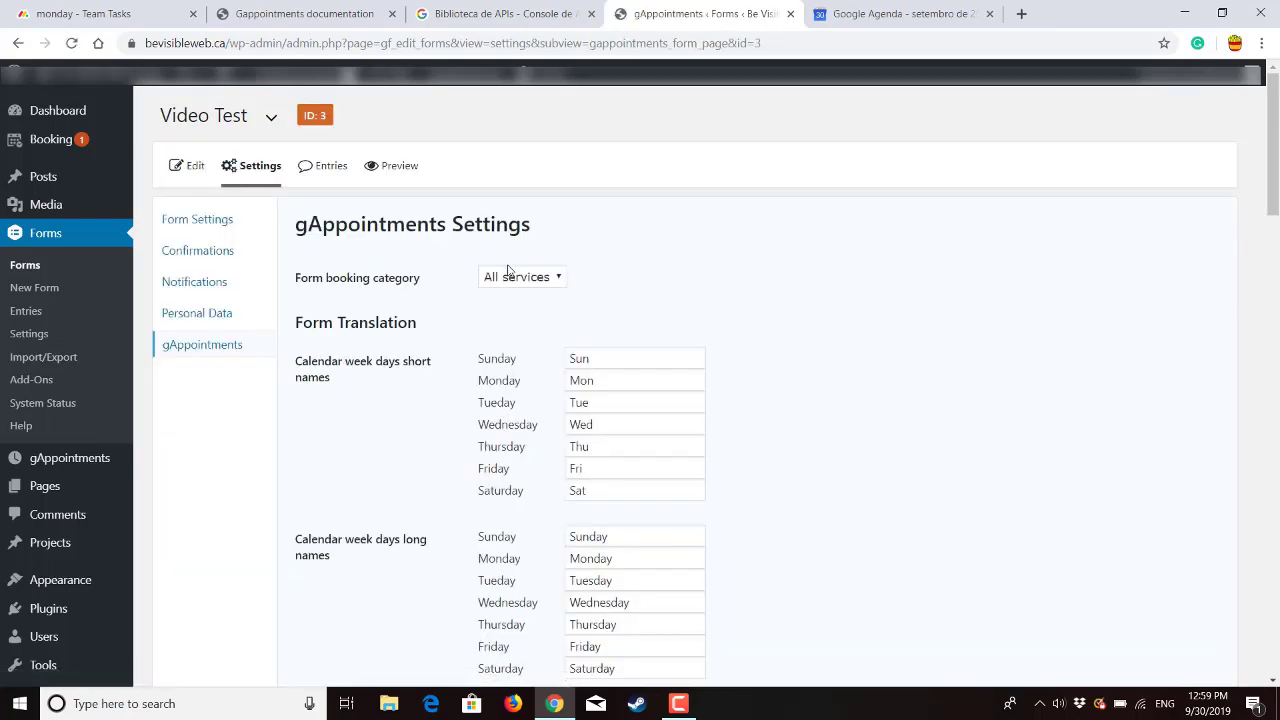
click(512, 276)
click(512, 294)
scroll(492, 342, down, 4)
scroll(495, 335, up, 2)
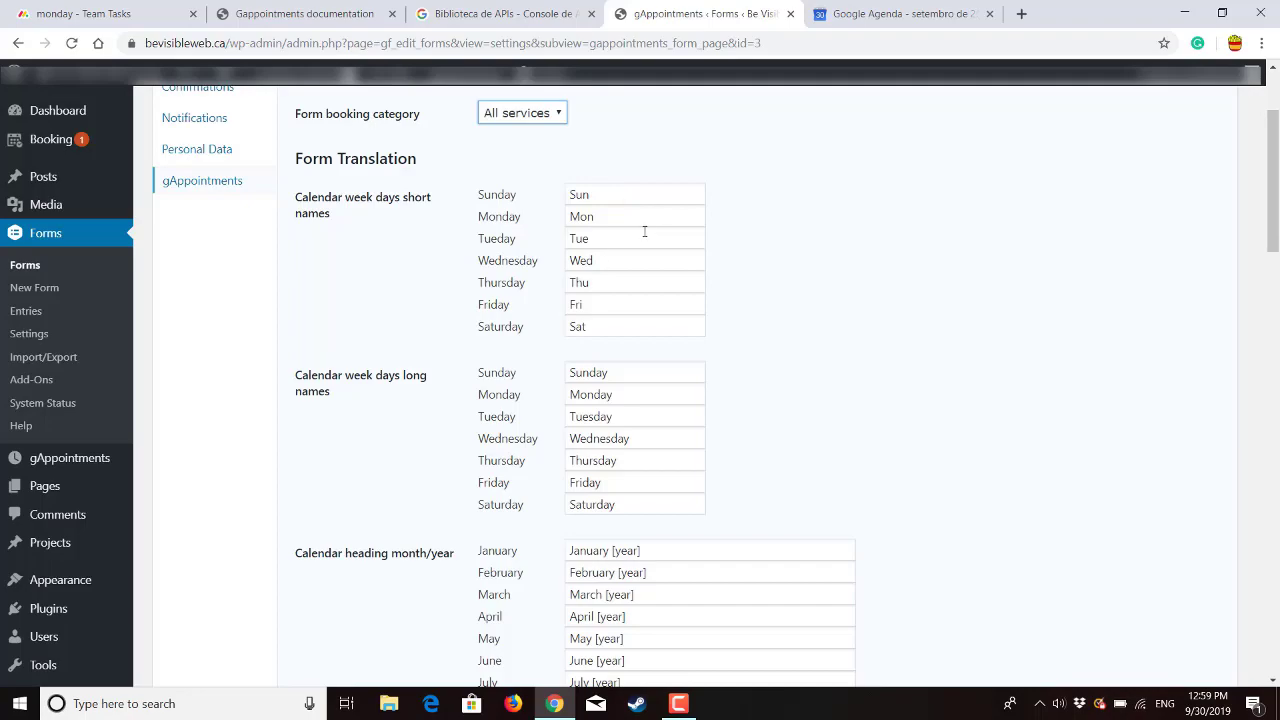
scroll(627, 307, down, 15)
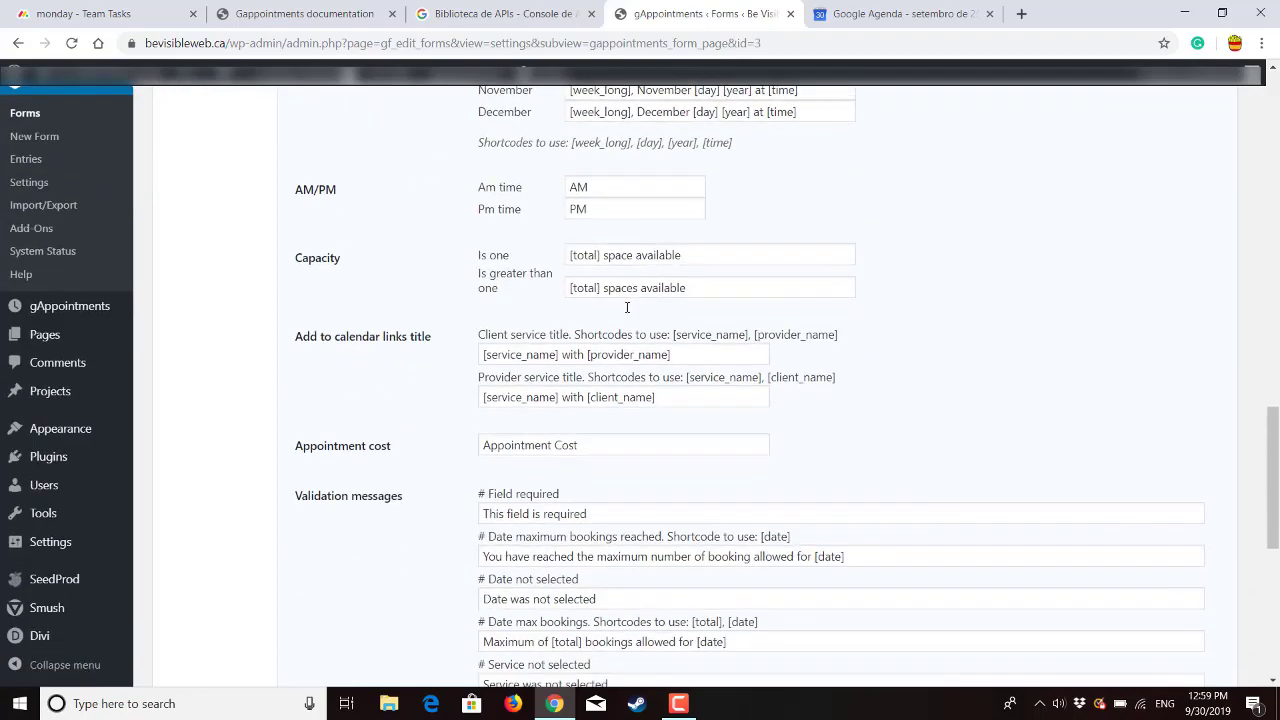
scroll(627, 307, down, 5)
scroll(623, 308, up, 4)
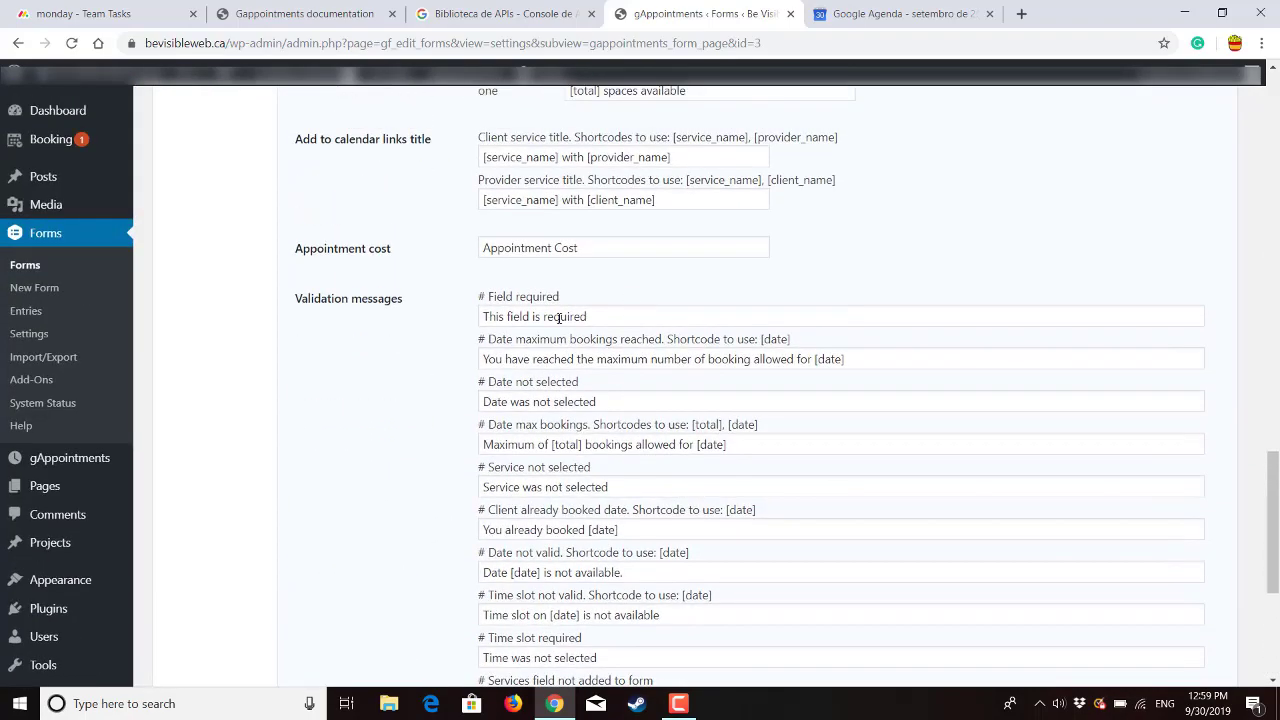
scroll(590, 332, down, 4)
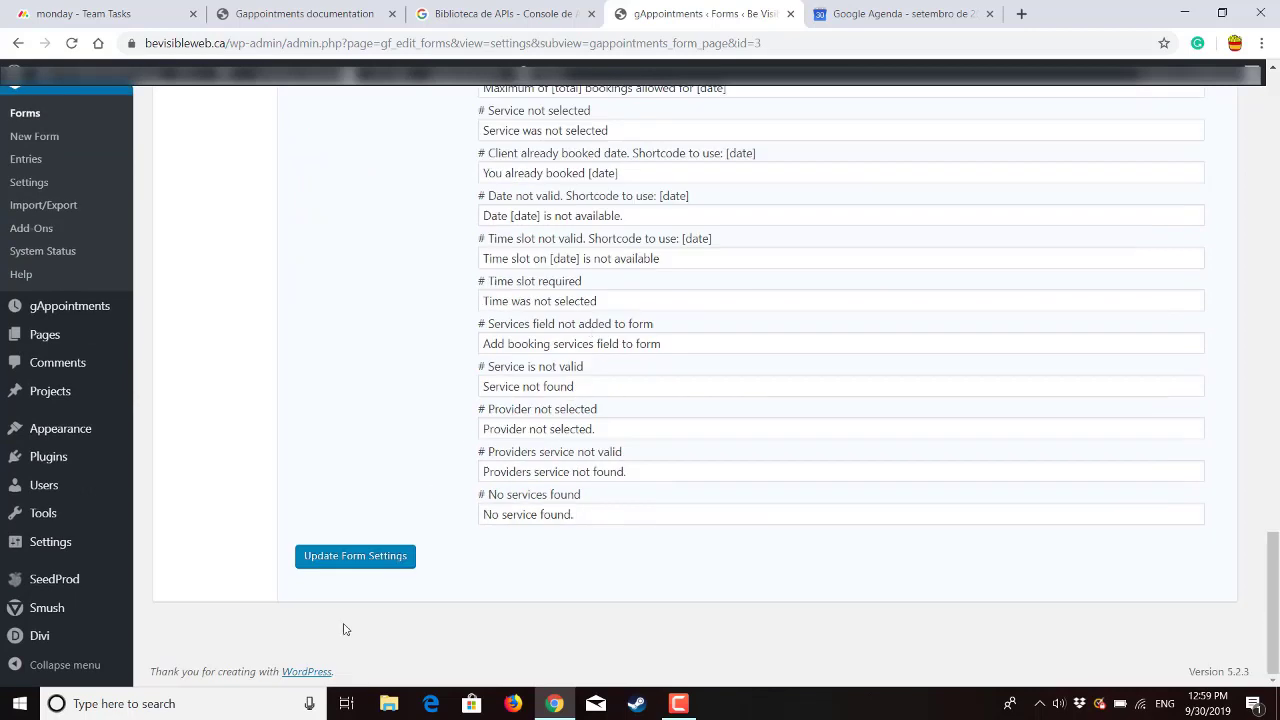
click(357, 558)
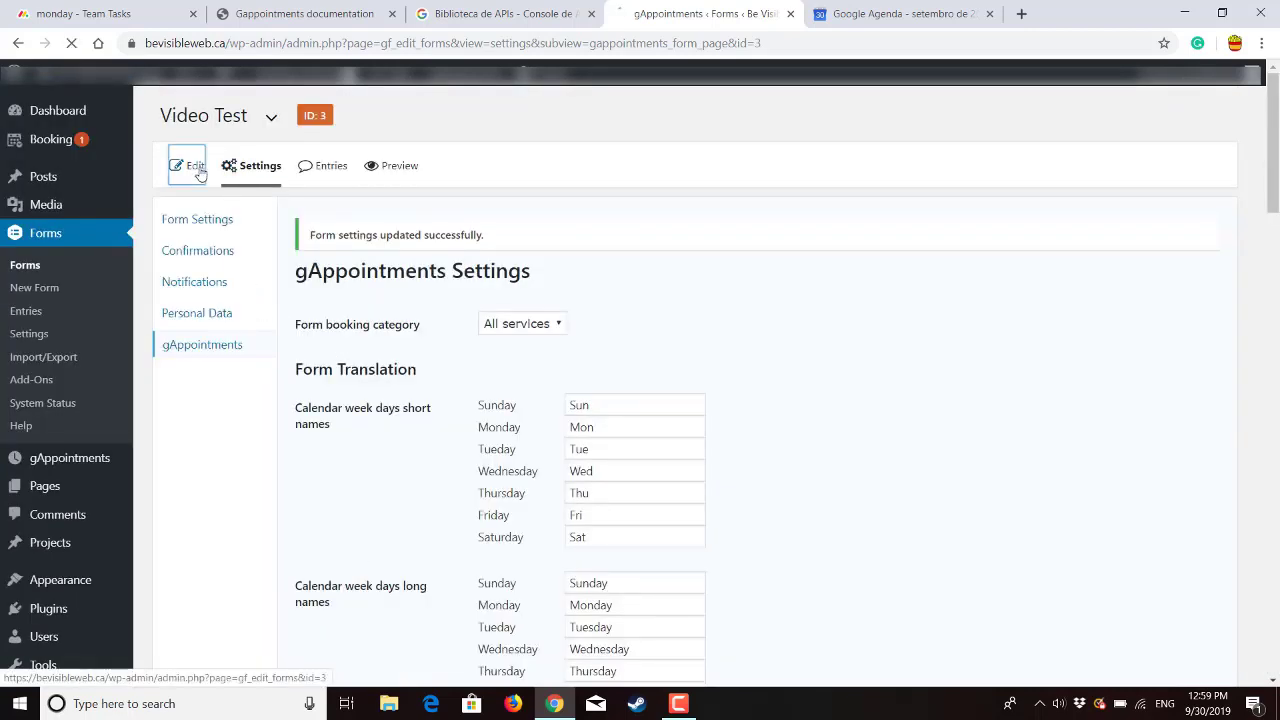
- Return to the form editor and view the form's general Form Settings
click(199, 168)
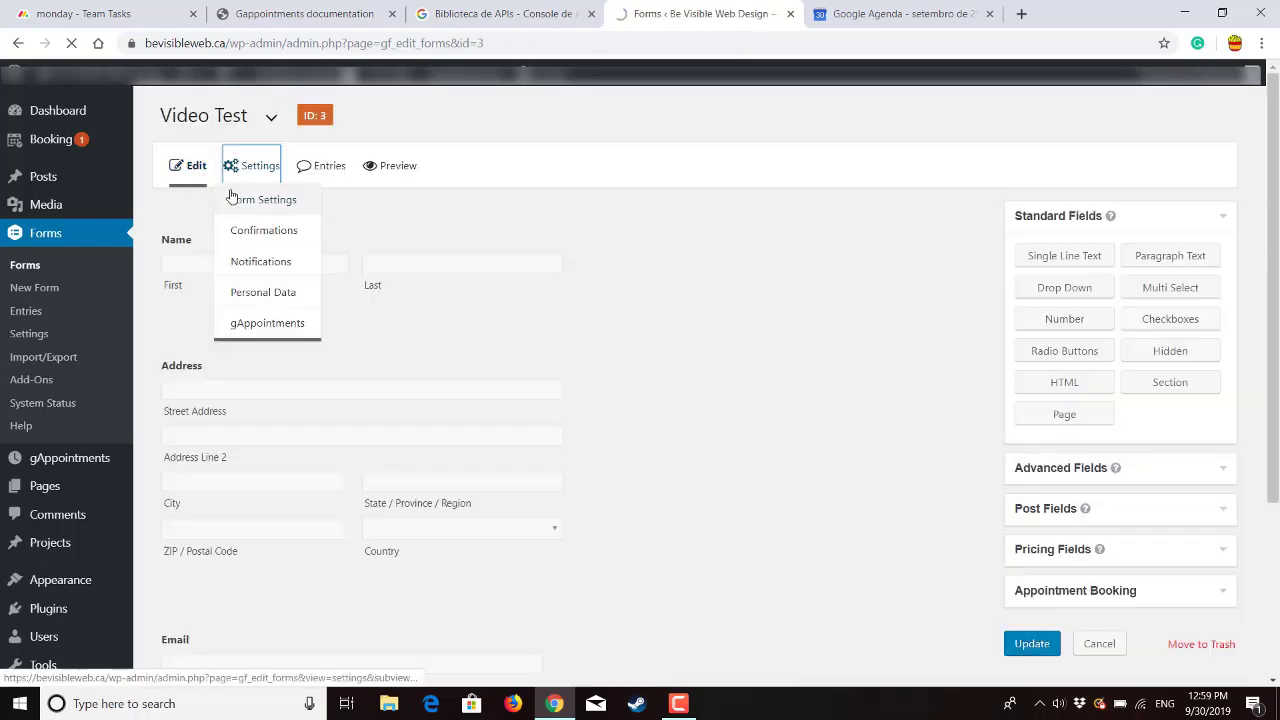
click(235, 201)
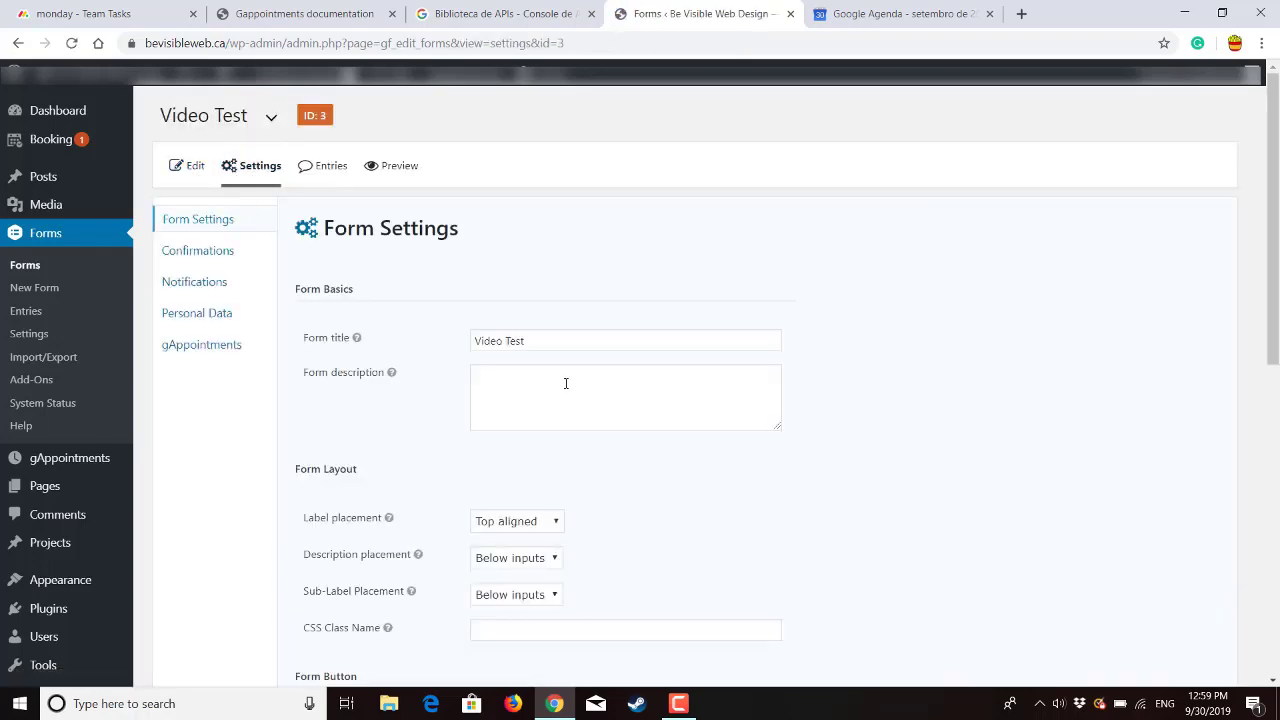
scroll(624, 309, down, 7)
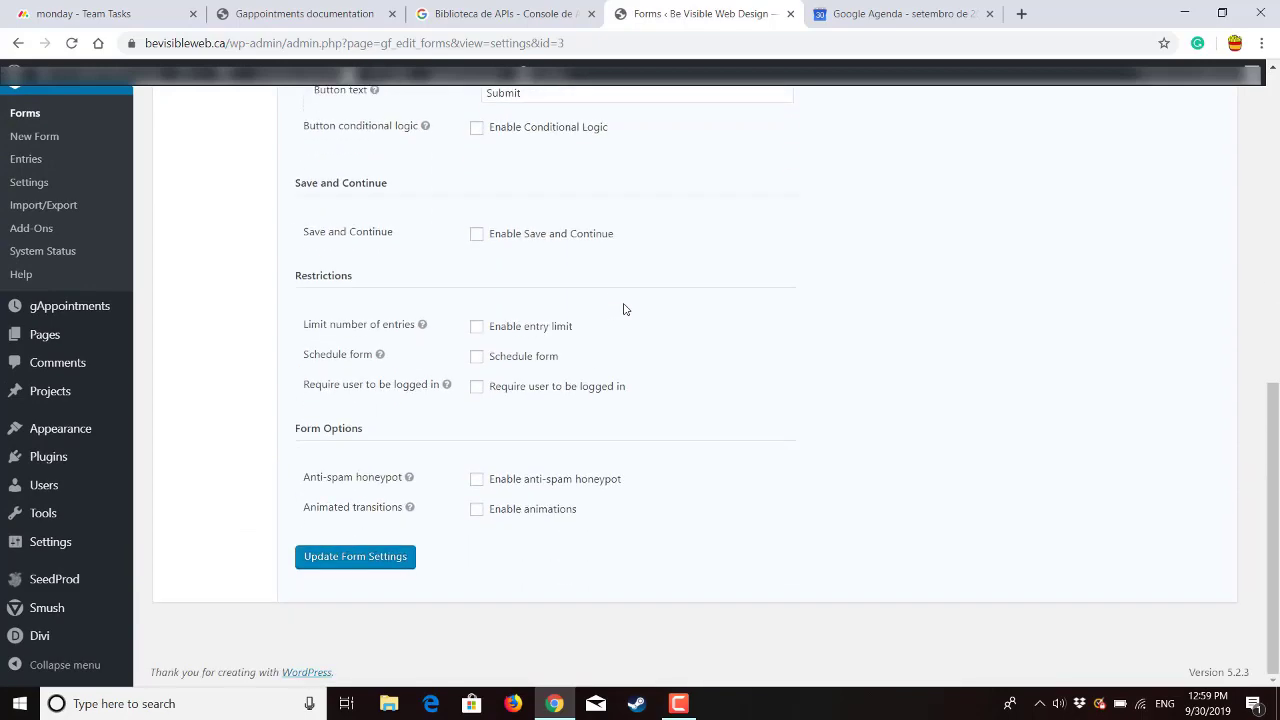
scroll(624, 309, up, 5)
scroll(624, 309, up, 2)
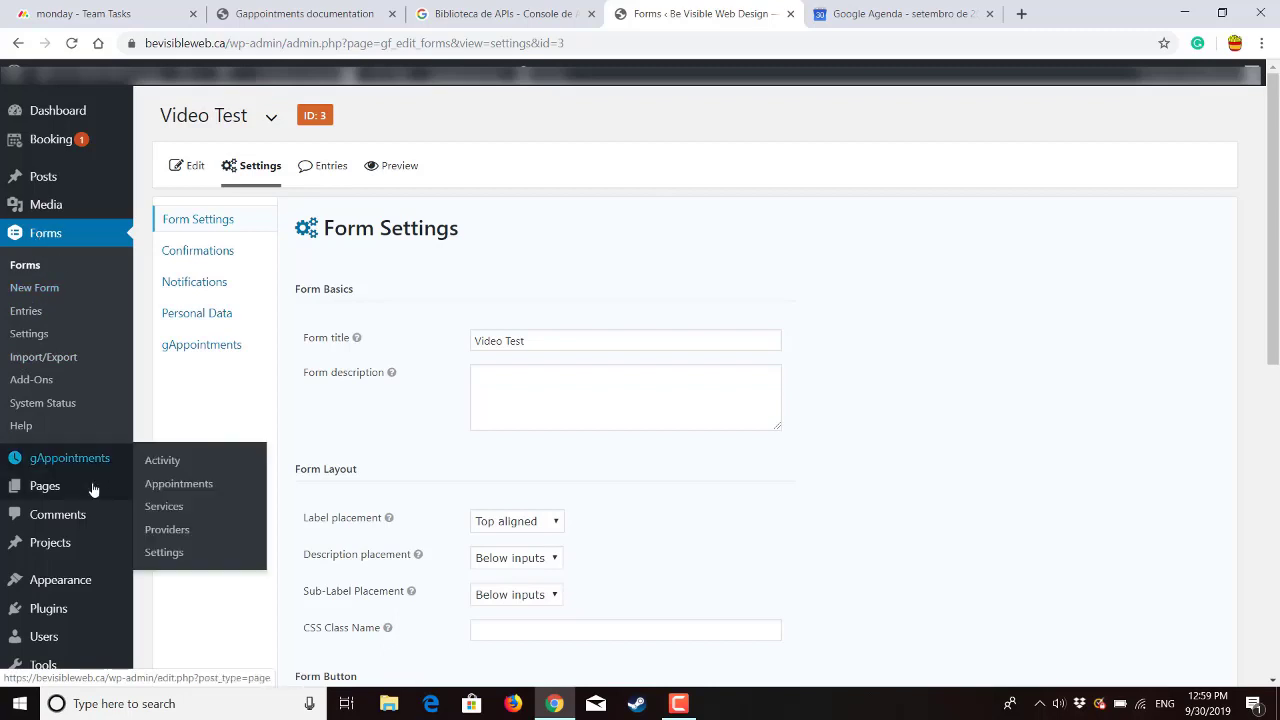
- Publish a new page titled 'Video Test' containing the Video Test form (ID 3) shortcode
mouse_move(95, 488)
click(167, 511)
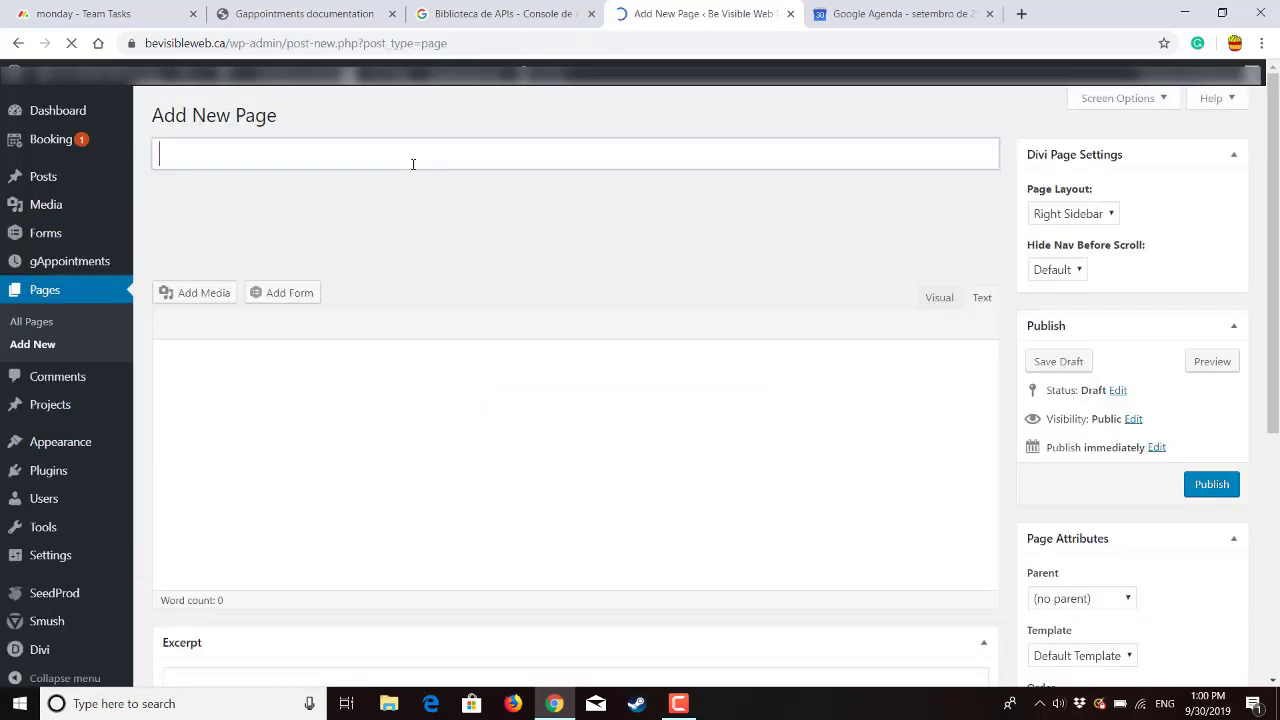
text(Ve)
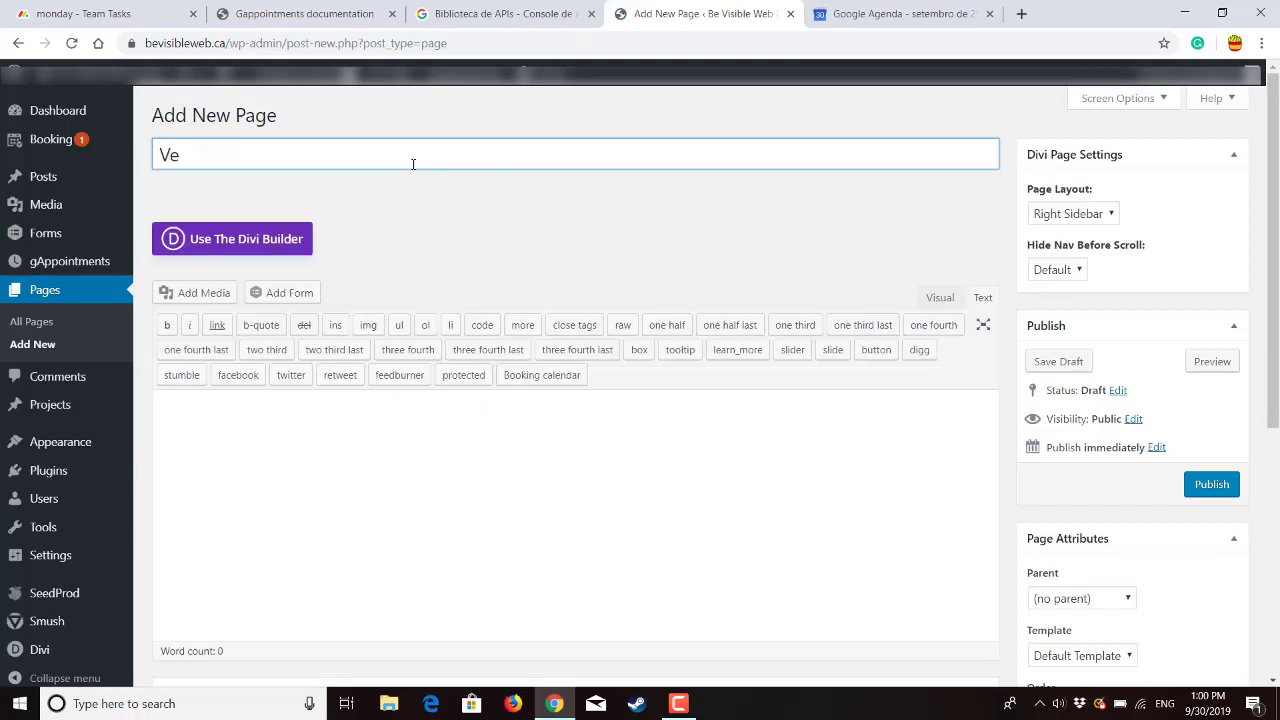
key(BackSpace)
text(ideo Test)
click(283, 292)
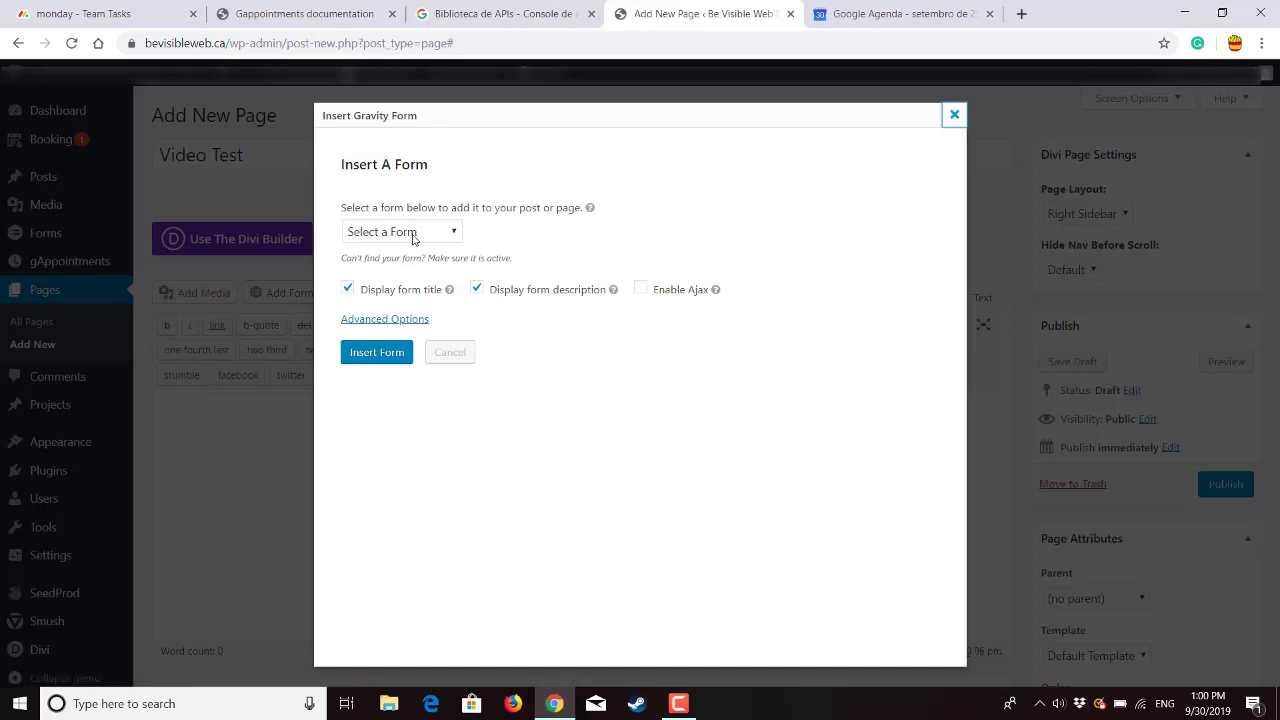
click(415, 234)
click(396, 268)
click(403, 350)
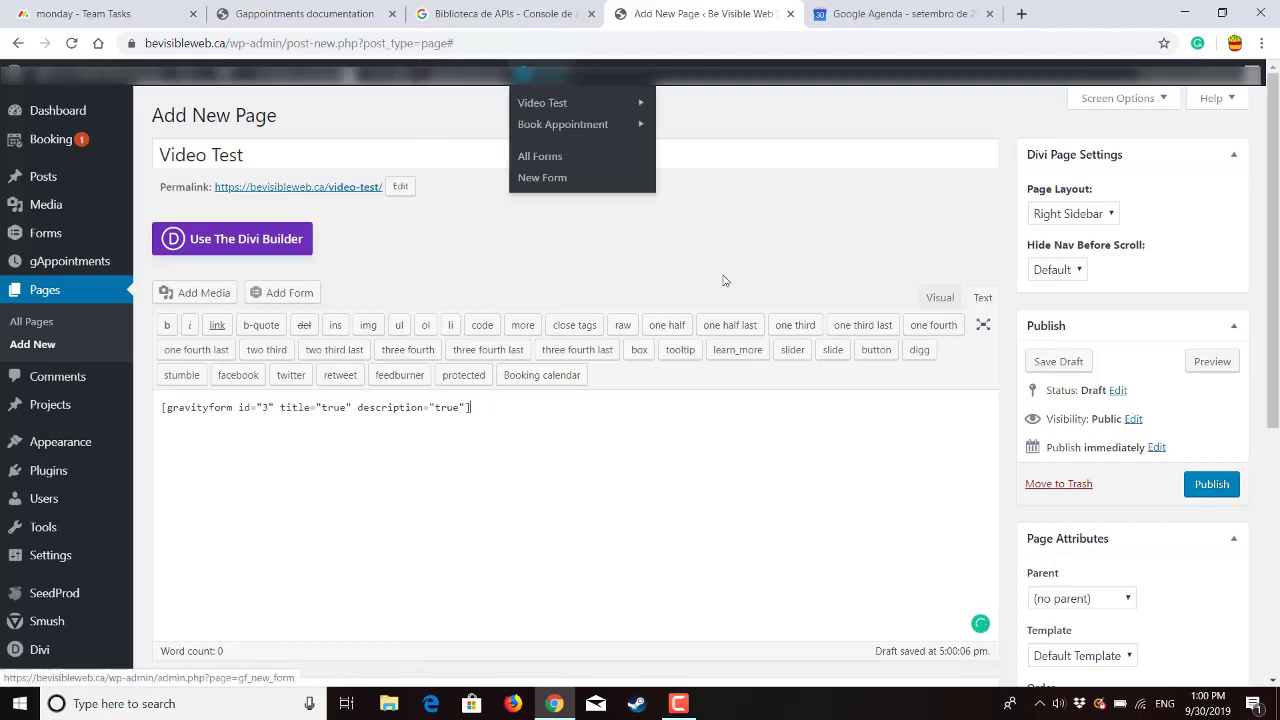
click(1207, 485)
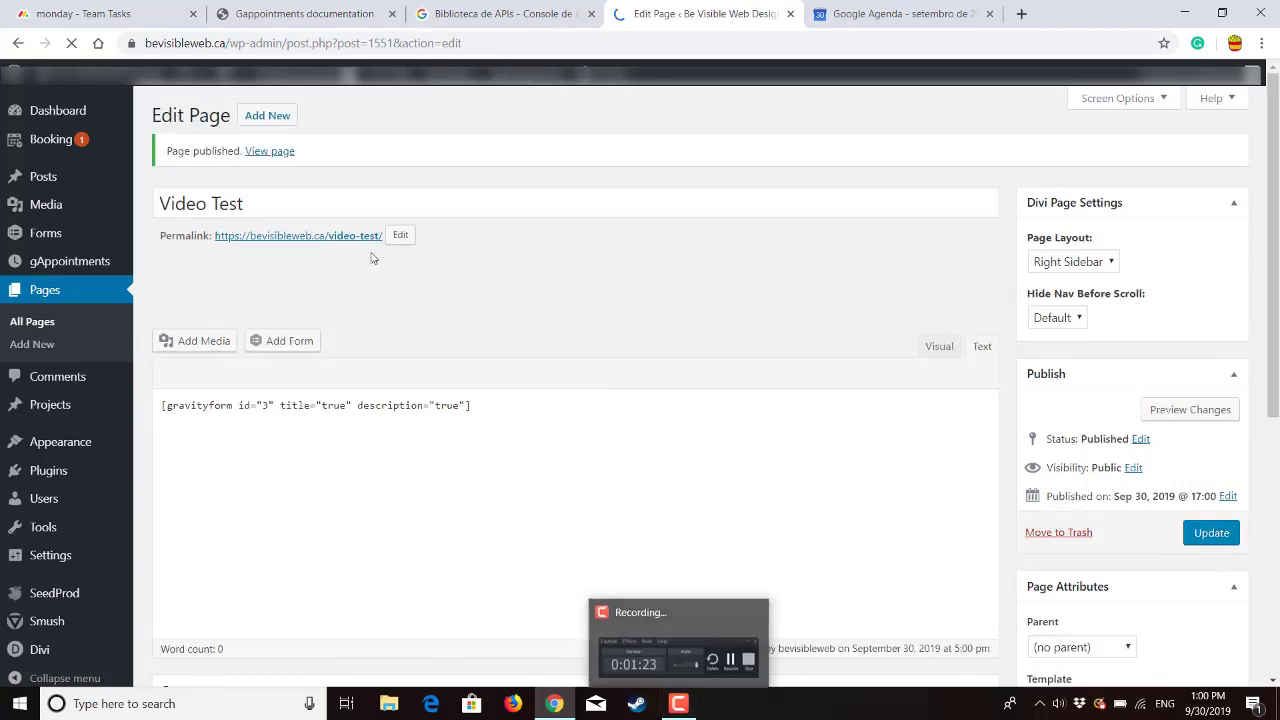
click(455, 88)
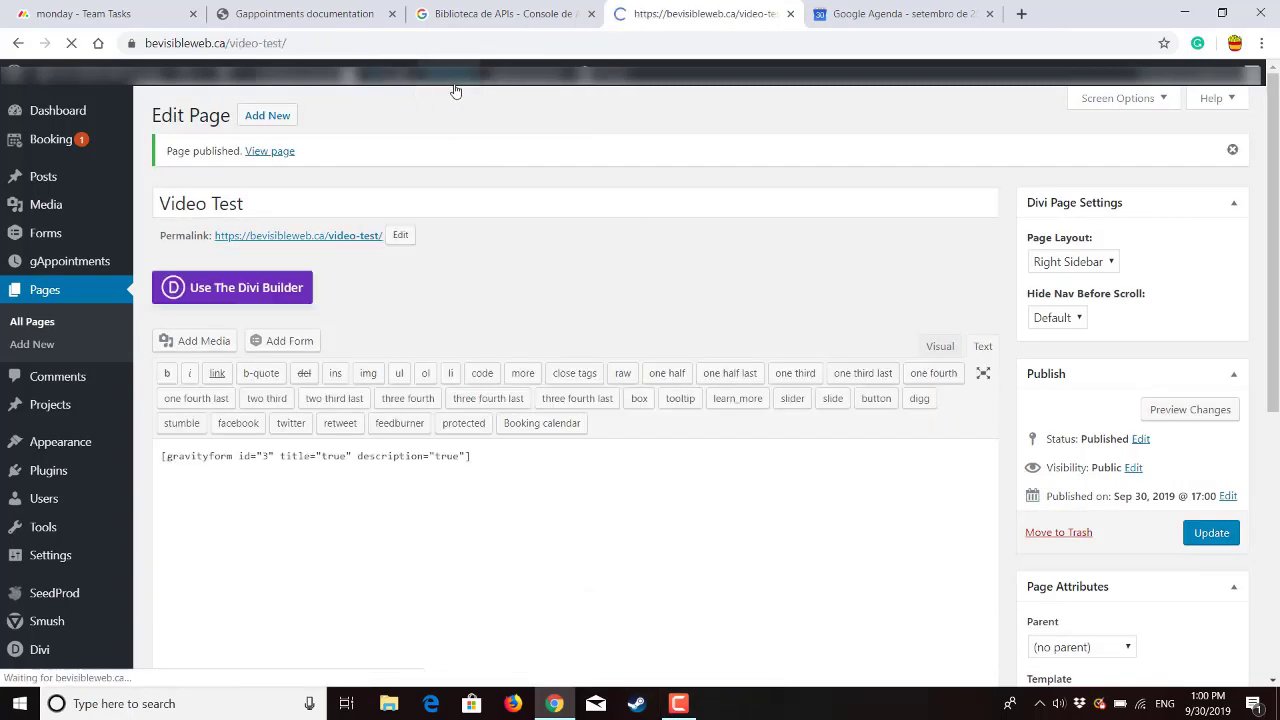
scroll(548, 261, down, 5)
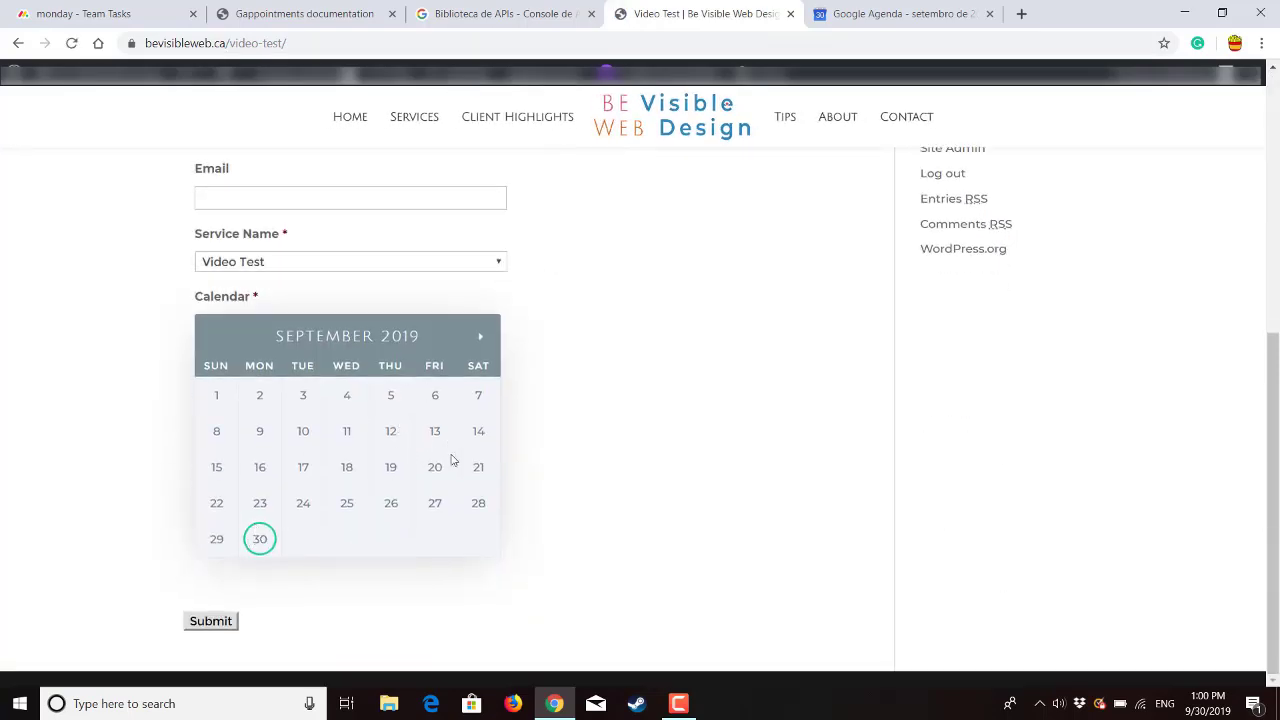
scroll(617, 280, up, 5)
click(14, 42)
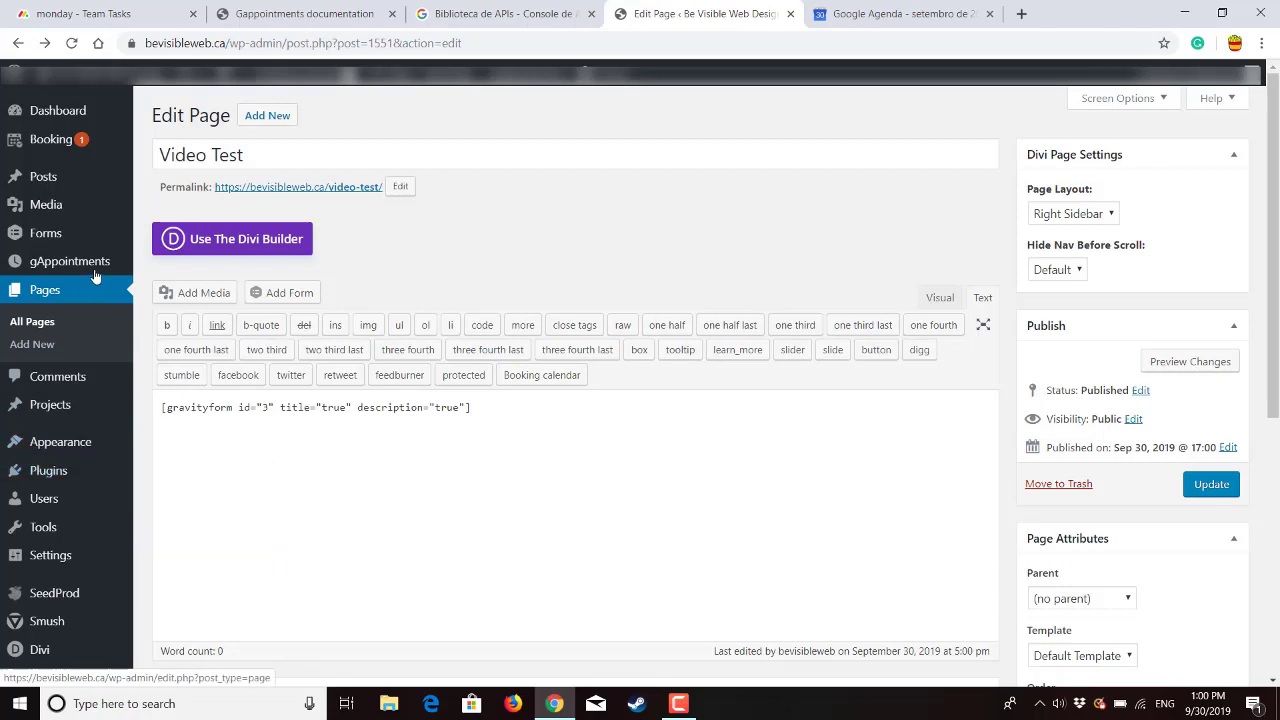
- Open gAppointments Settings on the Google Calendar tab, whose client credentials are empty
mouse_move(98, 268)
click(163, 357)
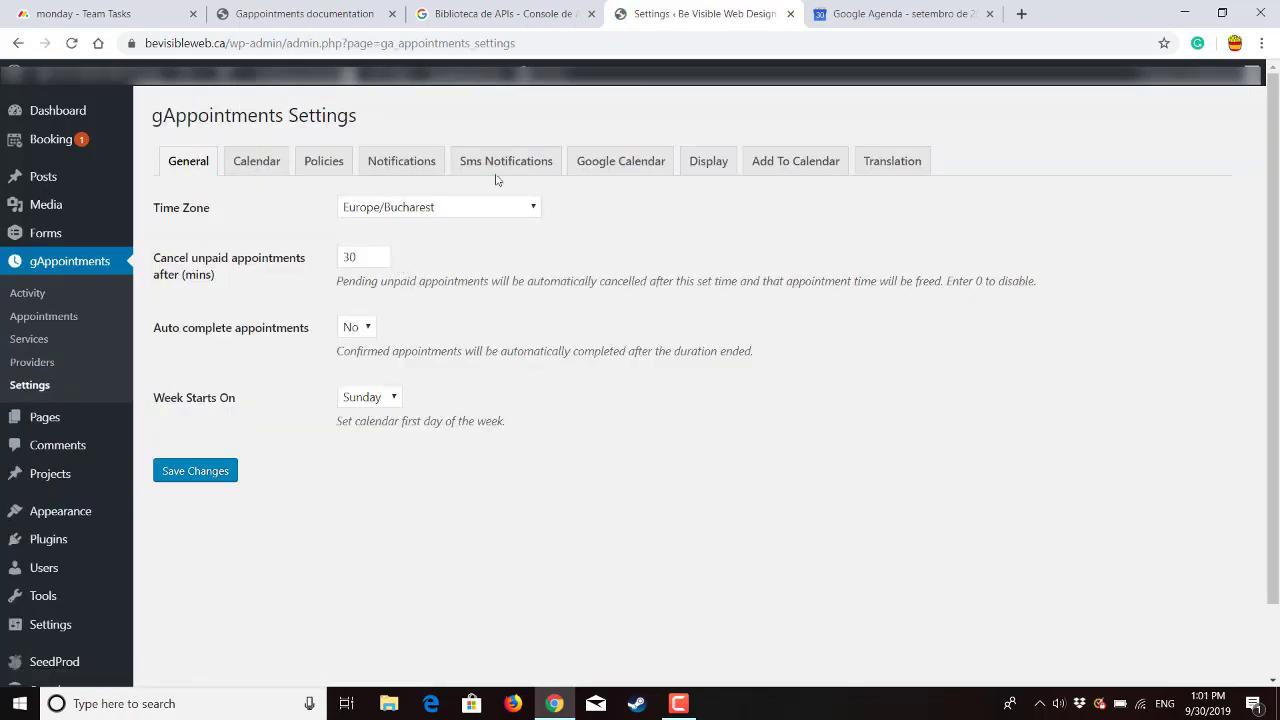
click(614, 169)
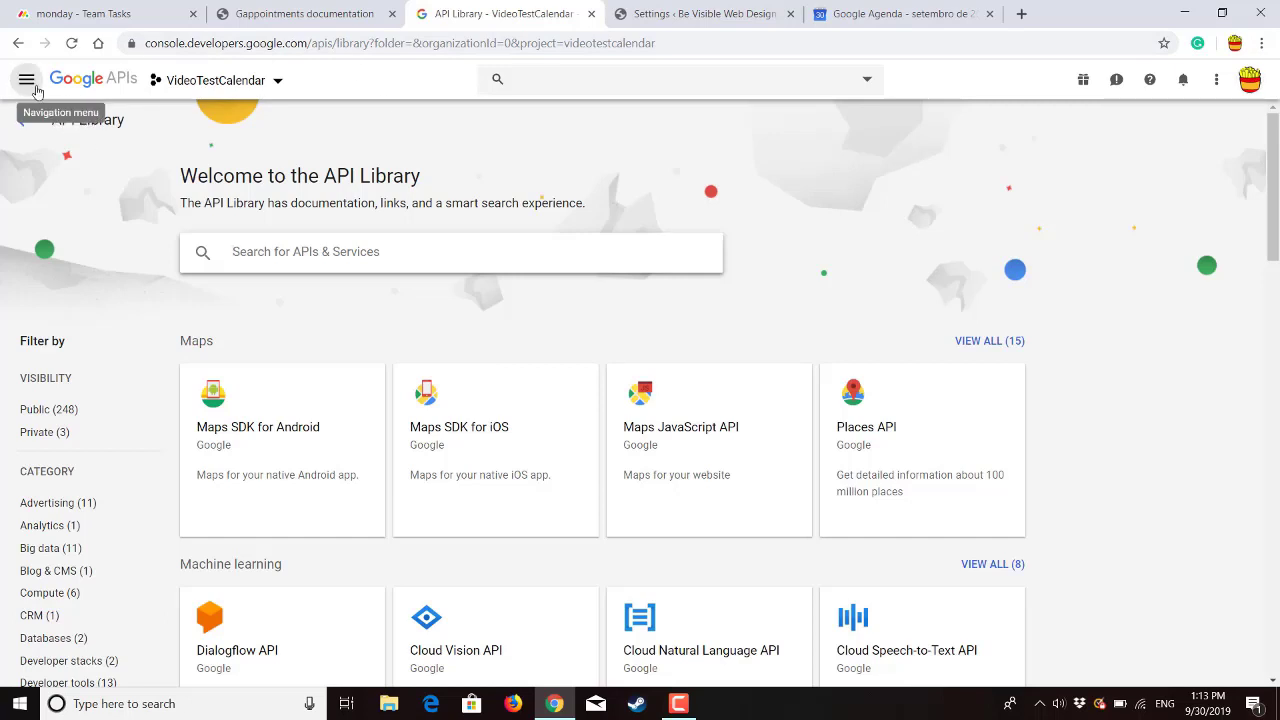
- Go to the API Library for VideoTestCalendar and search for 'calendar'
click(29, 84)
mouse_move(200, 136)
click(600, 191)
click(210, 82)
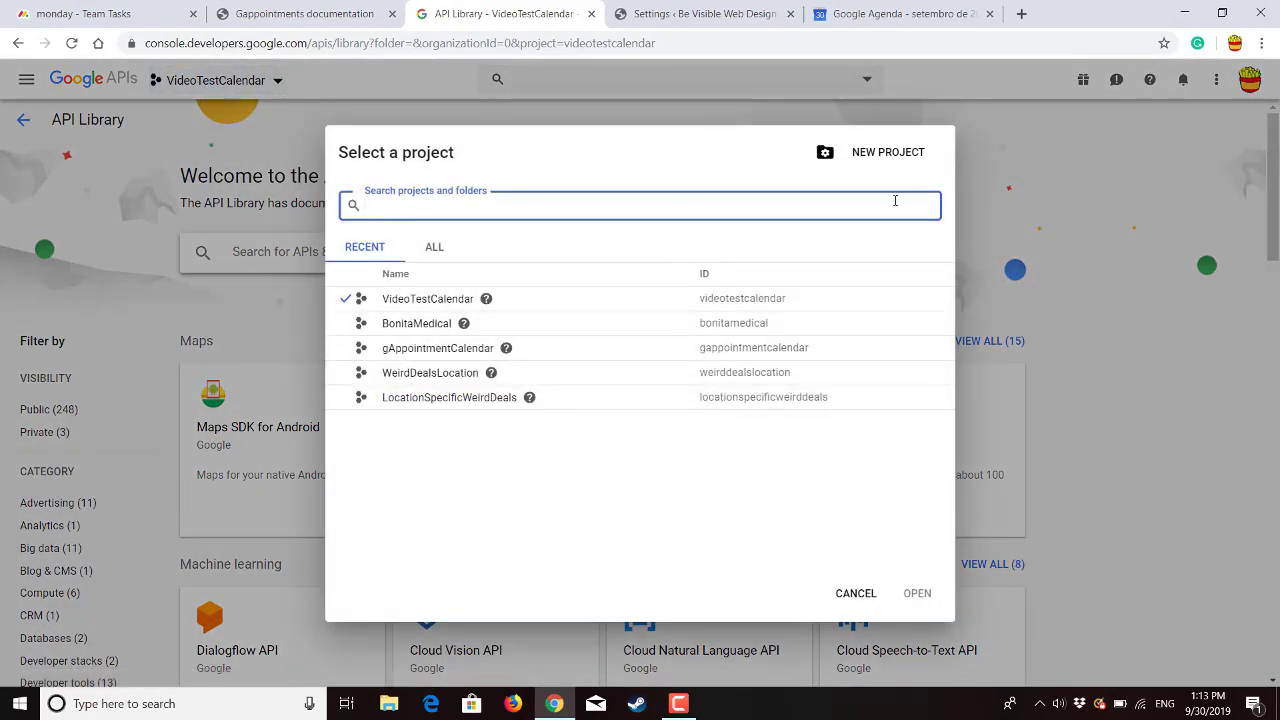
click(1052, 194)
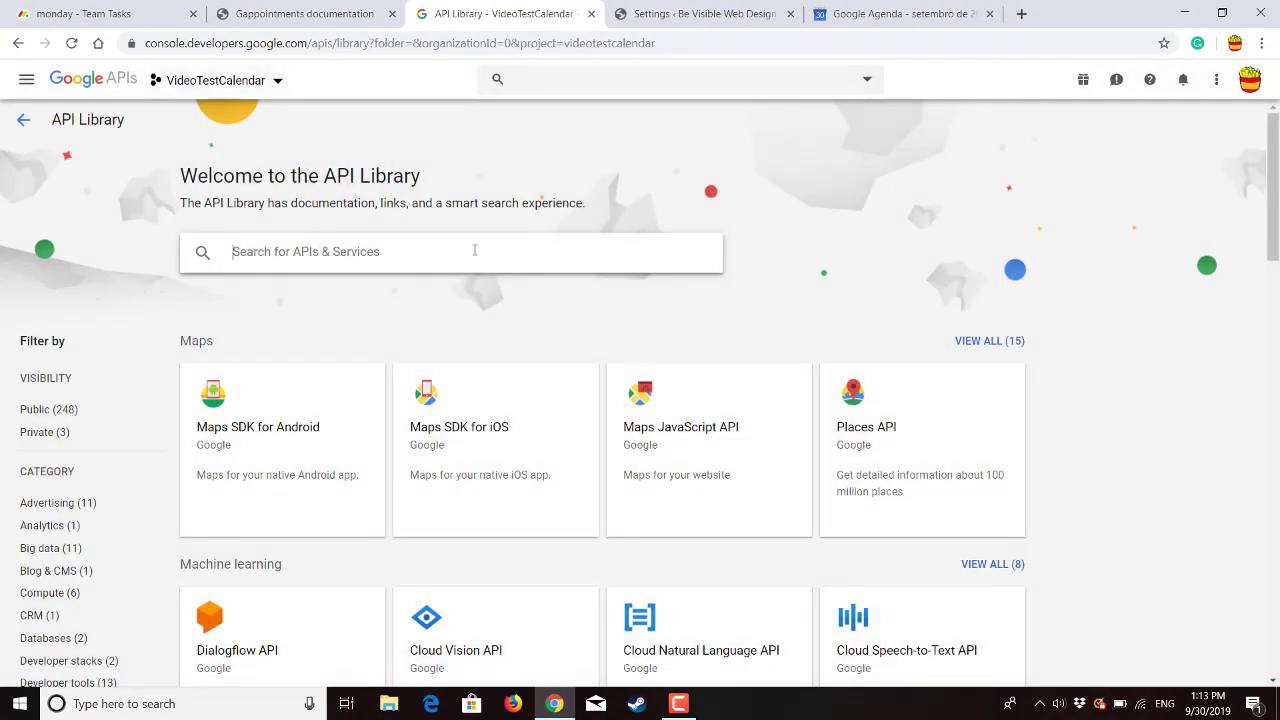
text(calenda)
key(Return)
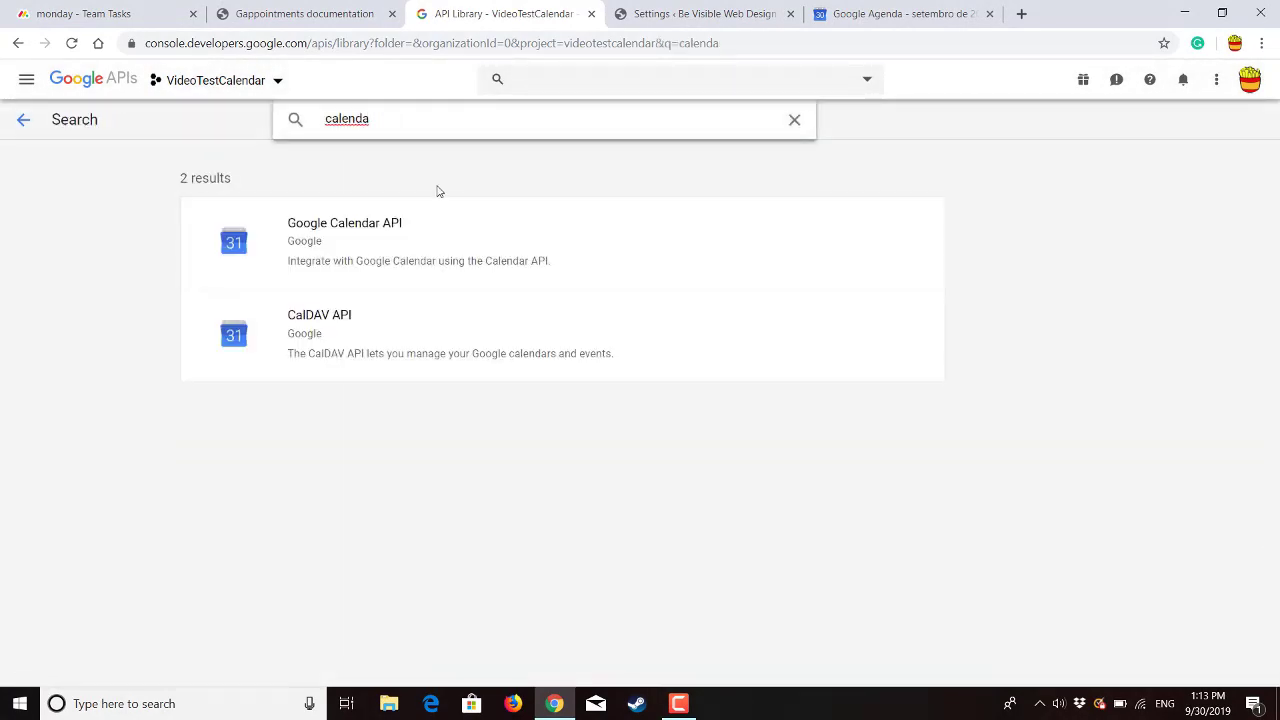
- Enable the Google Calendar API and go to its Credentials page
click(391, 240)
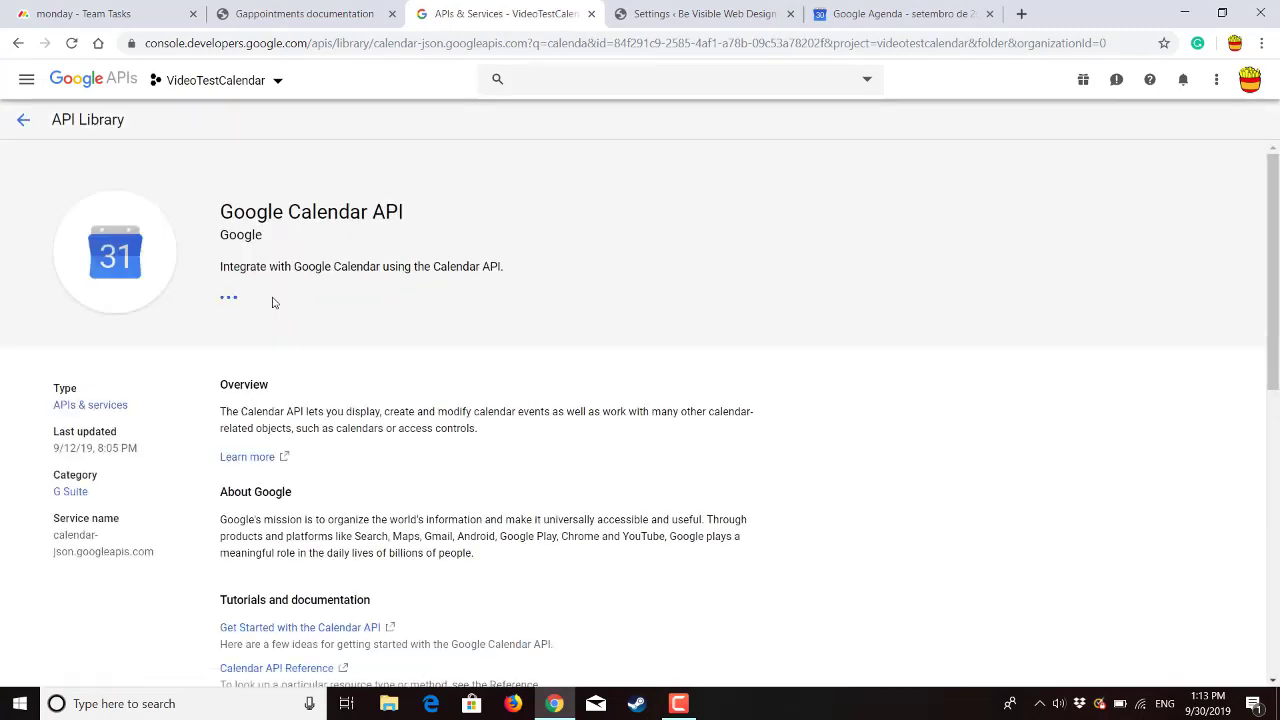
click(264, 300)
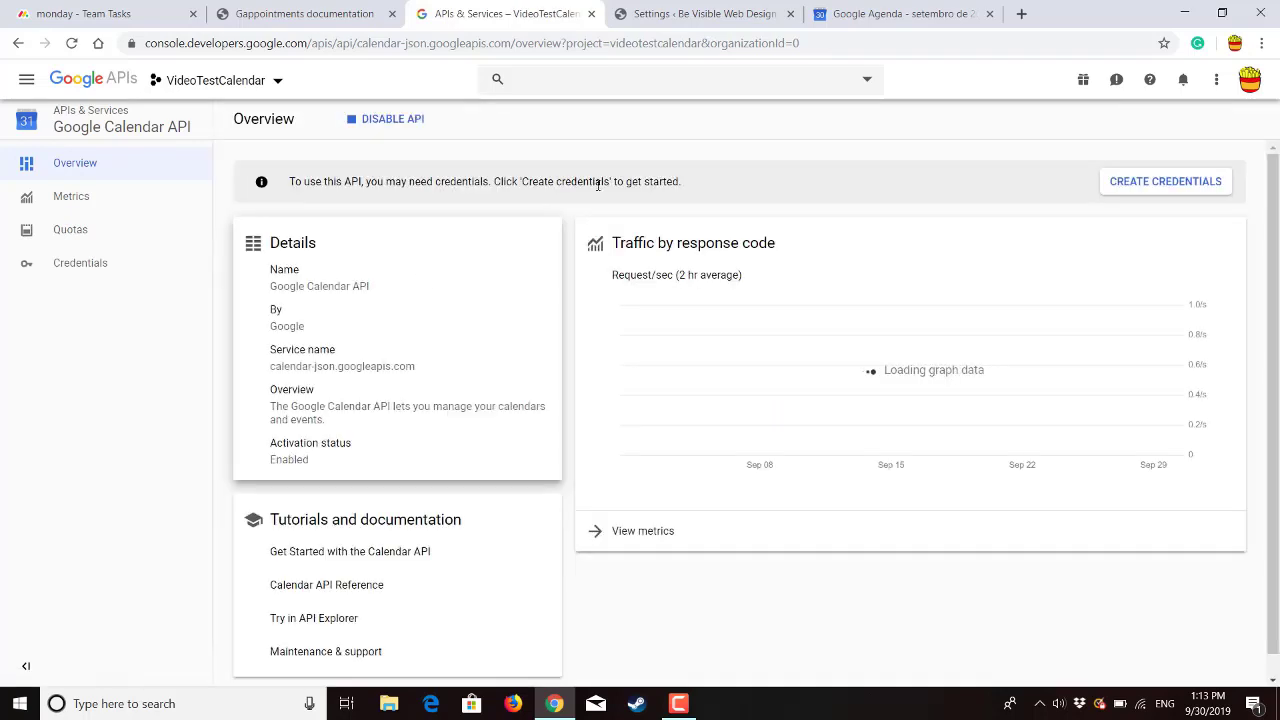
click(141, 270)
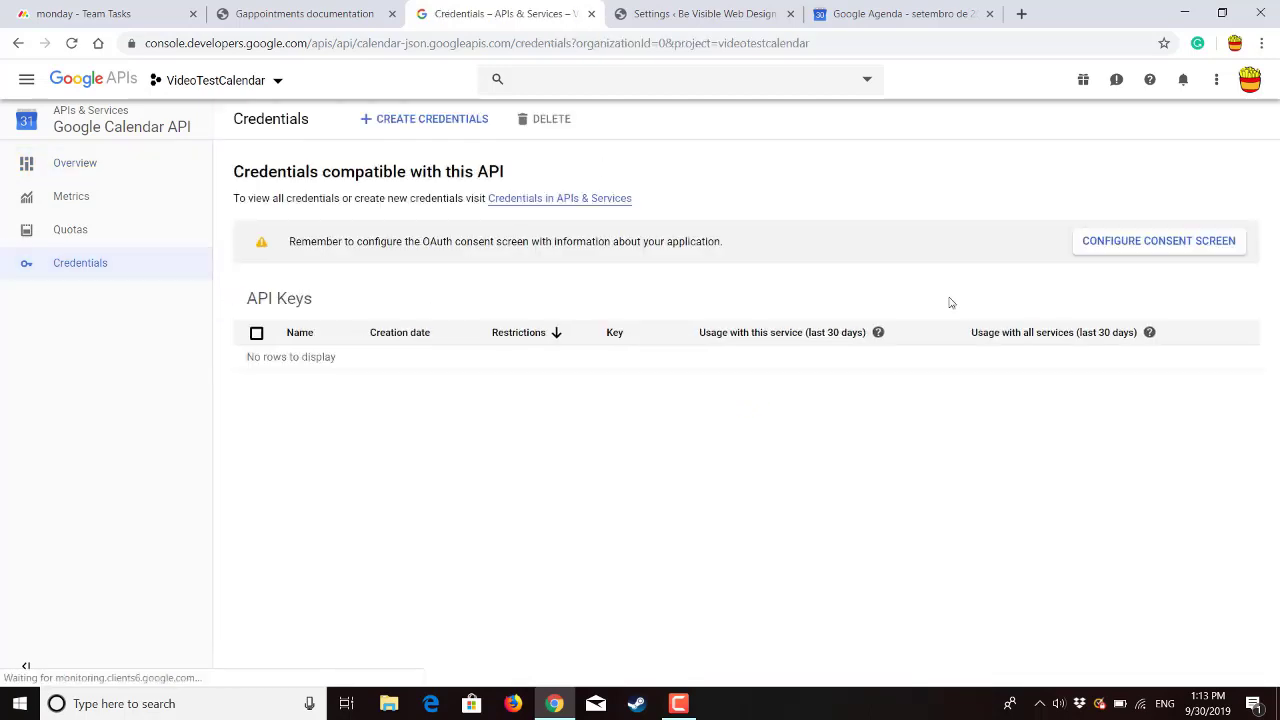
- Name the app 'gCalendar' on the OAuth consent screen and save it
click(1158, 245)
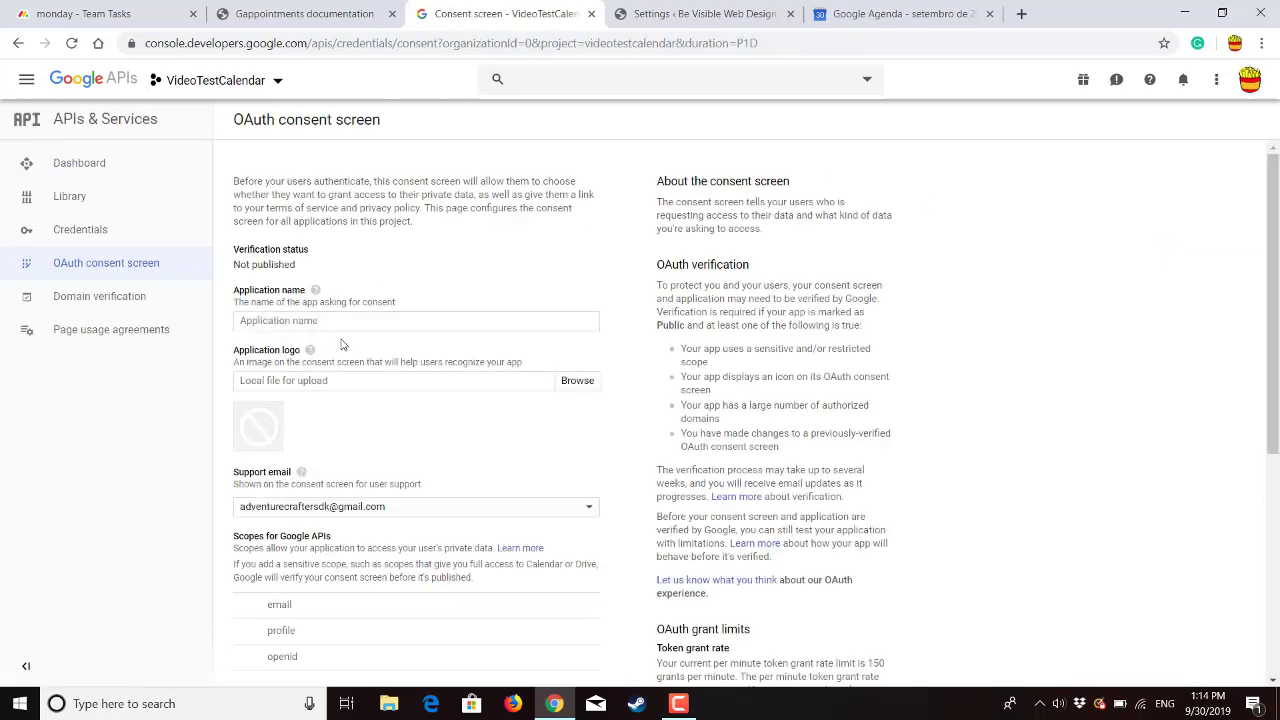
click(347, 322)
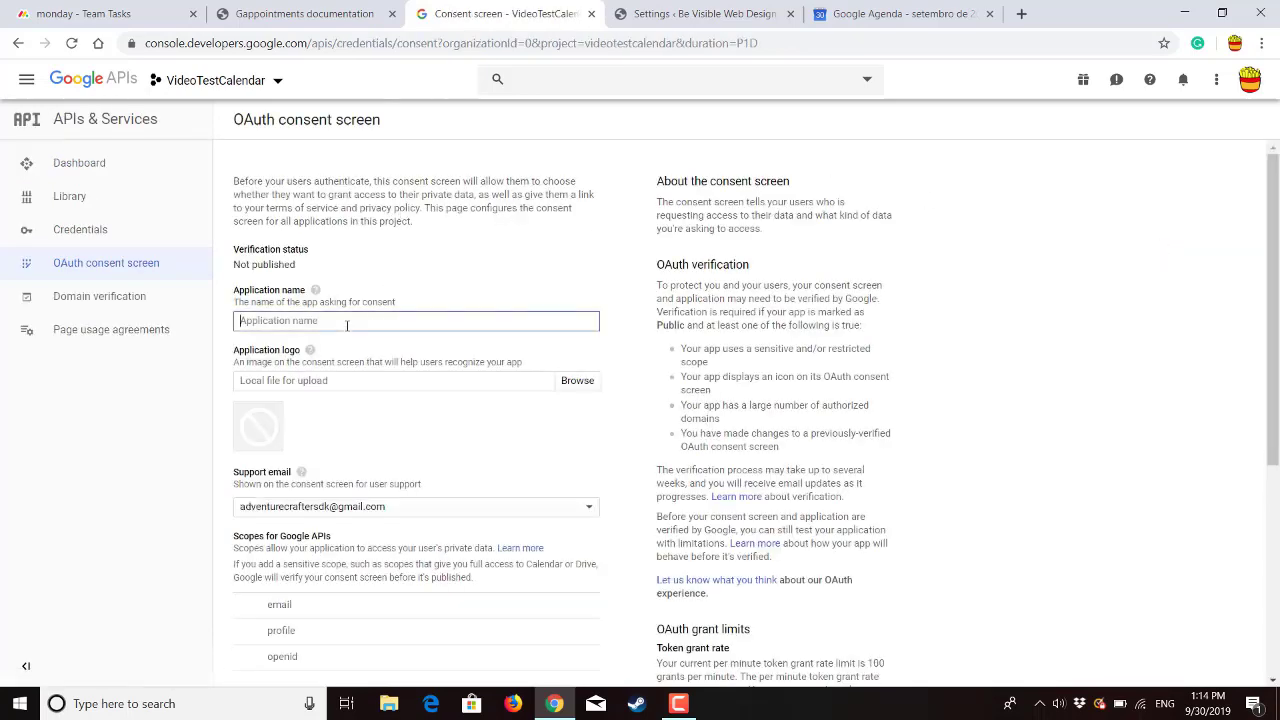
text(gCalendar)
scroll(352, 331, down, 4)
click(250, 662)
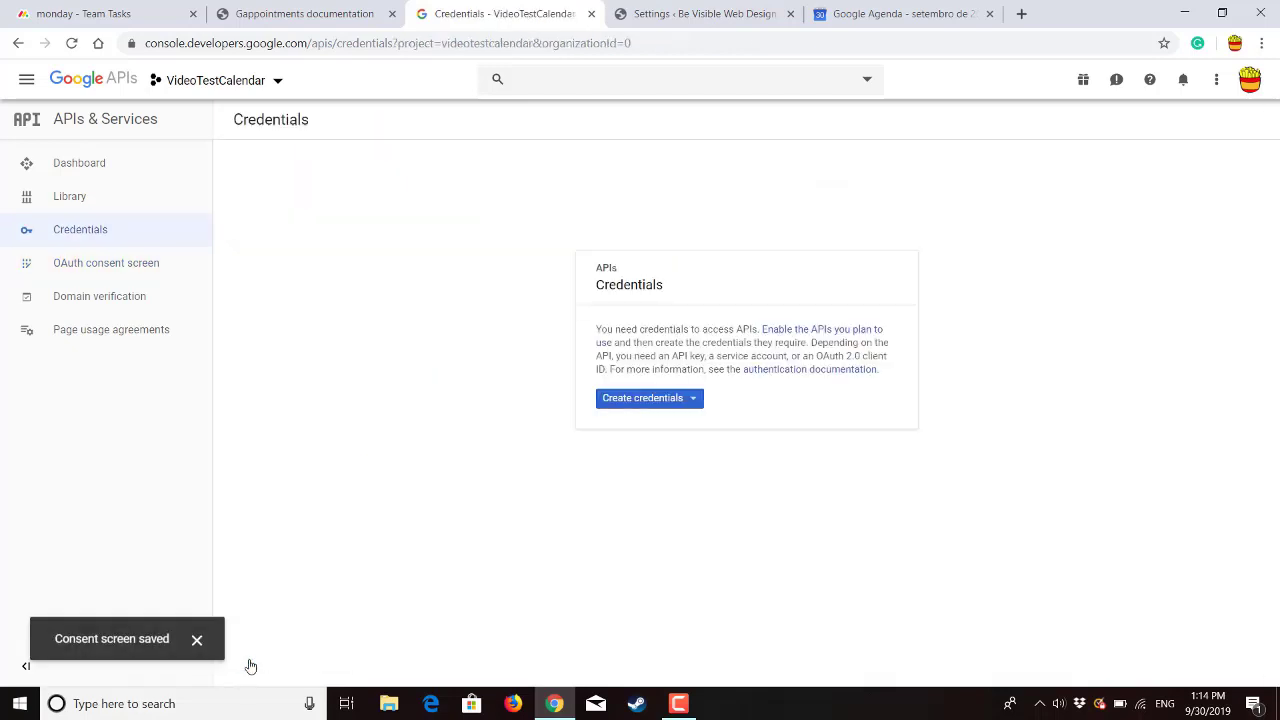
- Create a new OAuth client ID of application type Other, shortening the prefilled client name
click(686, 401)
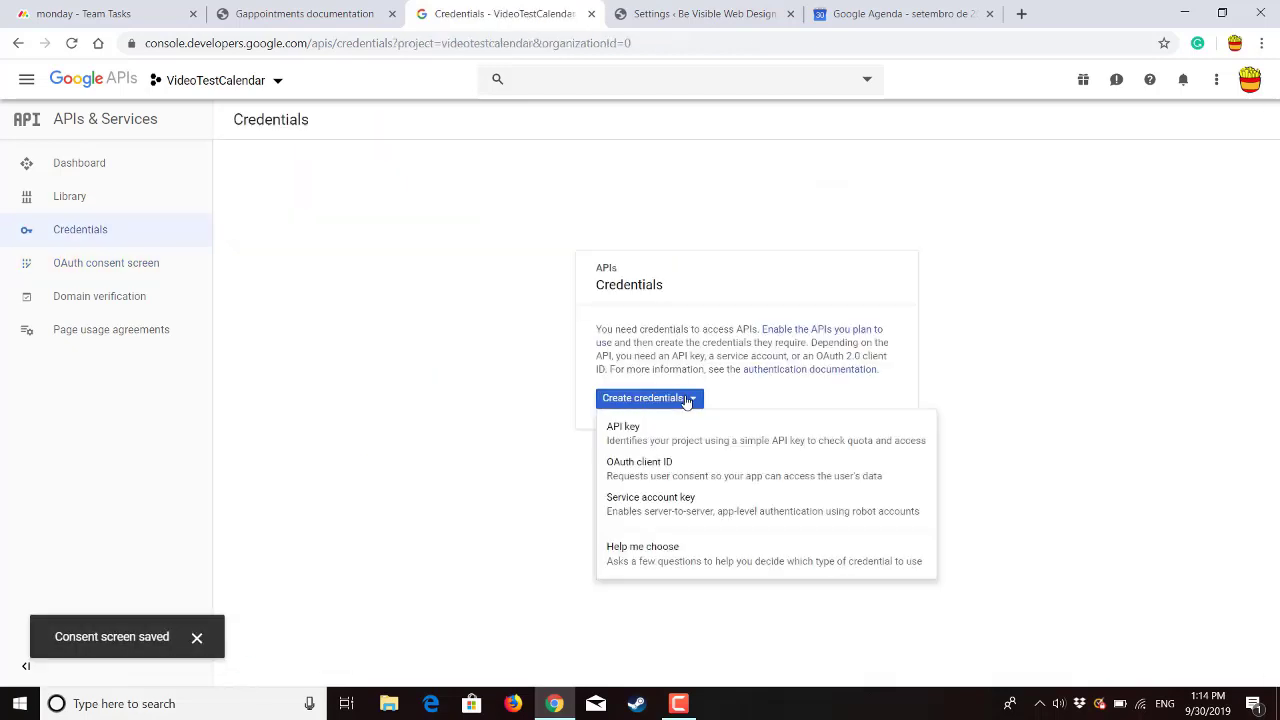
click(672, 468)
click(48, 283)
key(BackSpace)
key(BackSpace)
key(BackSpace)
key(BackSpace)
key(BackSpace)
key(BackSpace)
key(BackSpace)
key(BackSpace)
key(BackSpace)
click(25, 379)
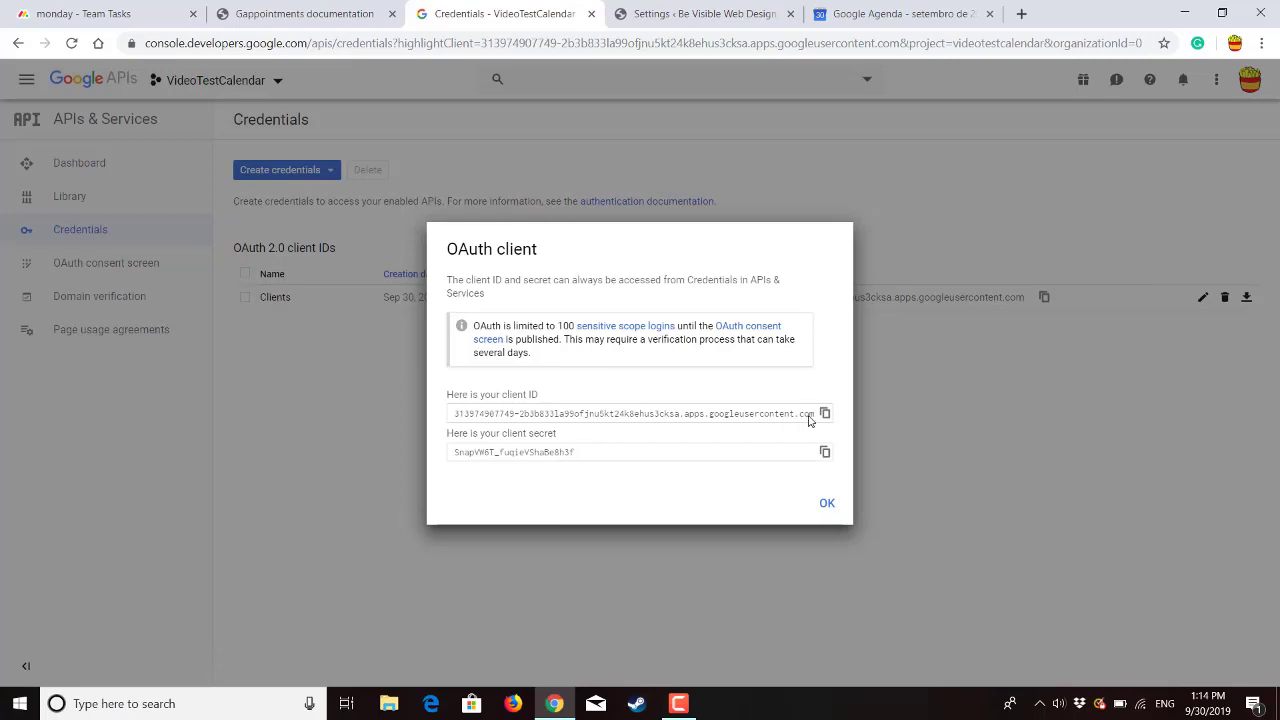
- Paste the new OAuth client ID into the gAppointments Client ID setting
click(825, 413)
click(658, 8)
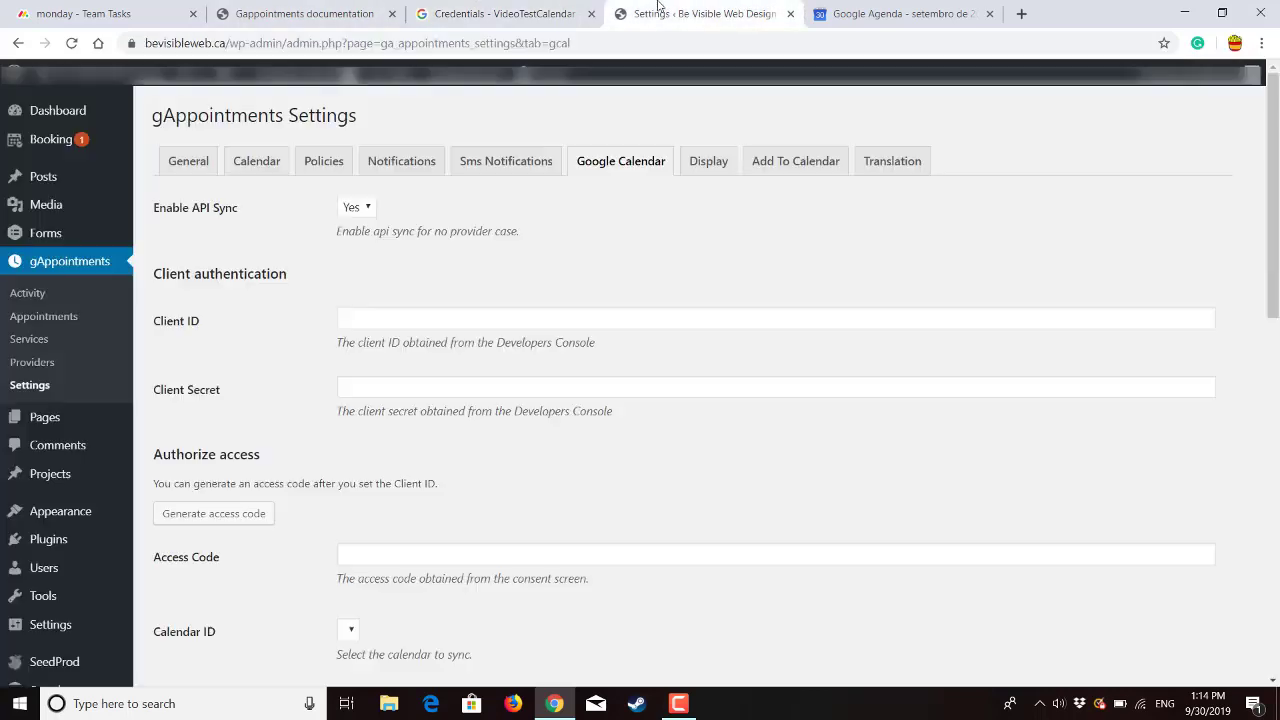
click(353, 321)
key(ctrl+v)
- Paste the client secret into the Client Secret setting and close the OAuth client details
click(455, 14)
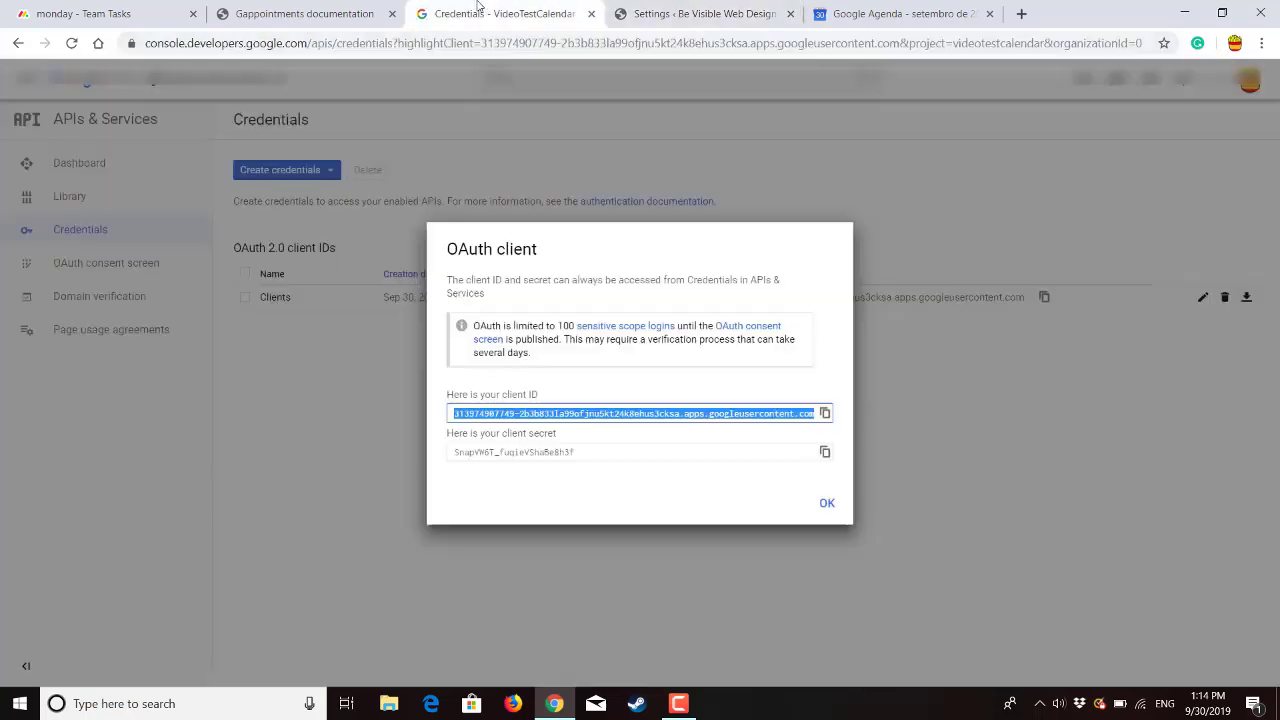
click(825, 452)
click(695, 12)
click(422, 388)
key(ctrl+v)
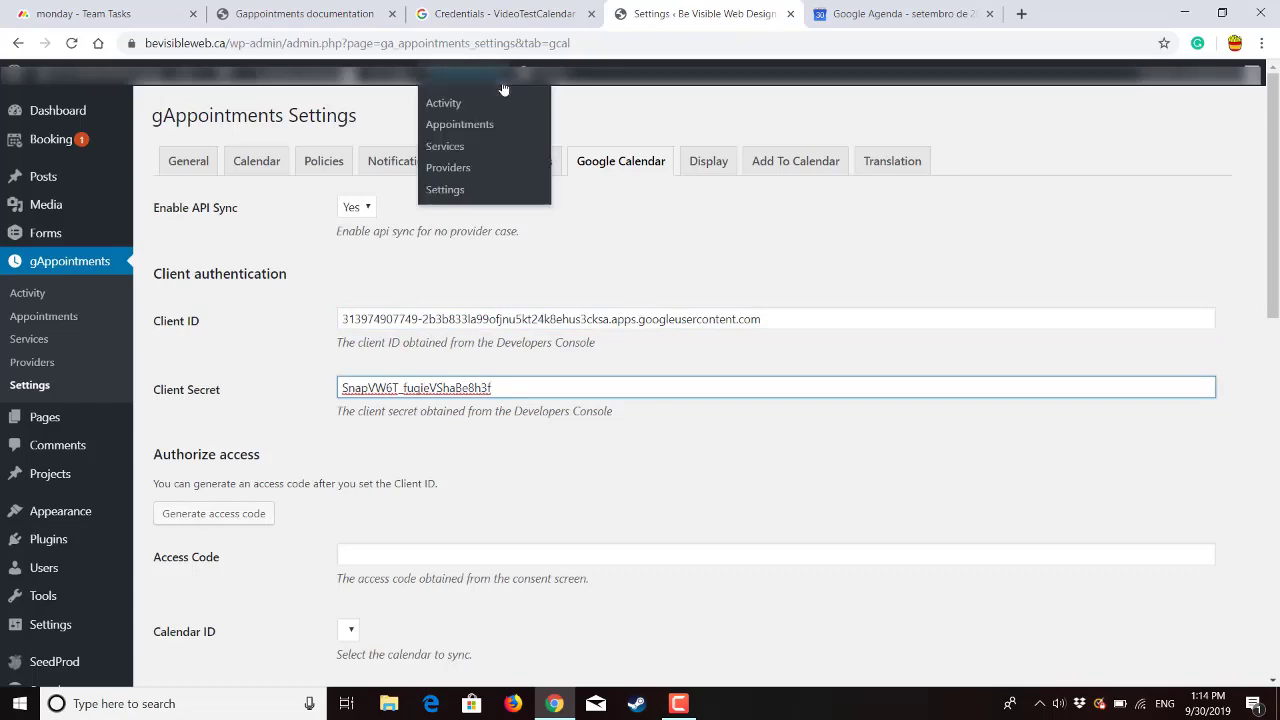
click(512, 13)
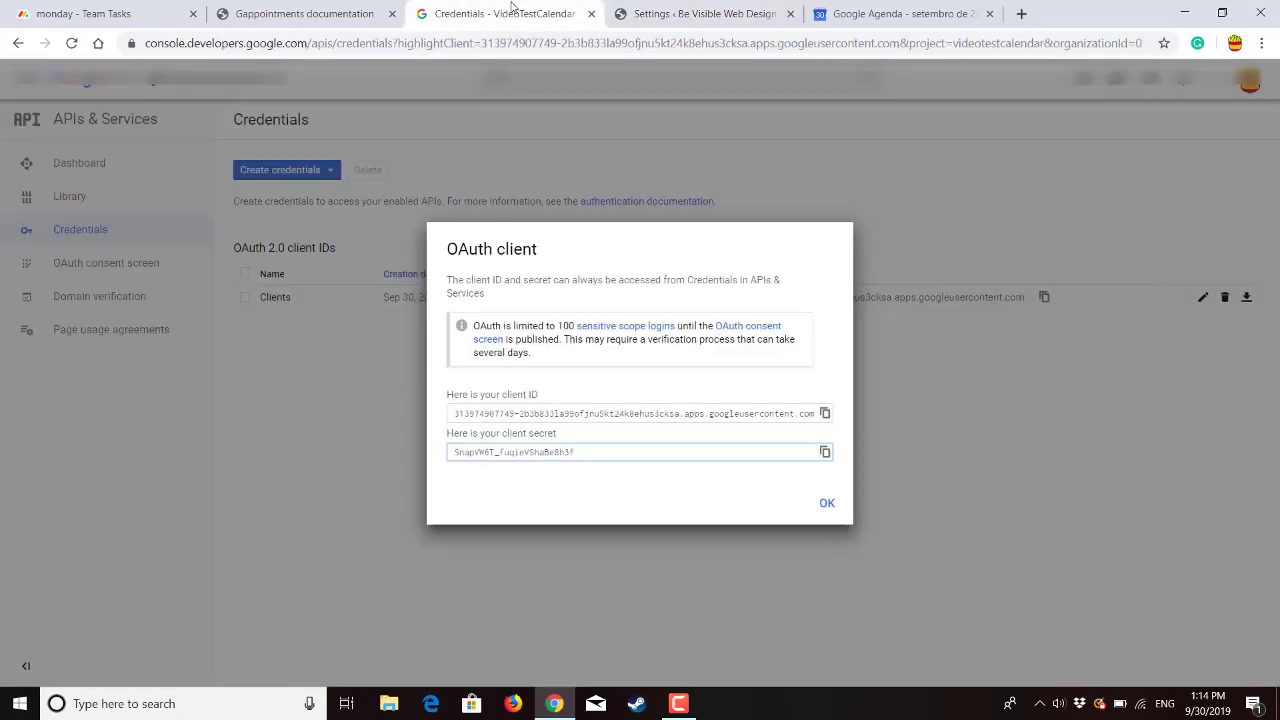
click(827, 506)
click(695, 13)
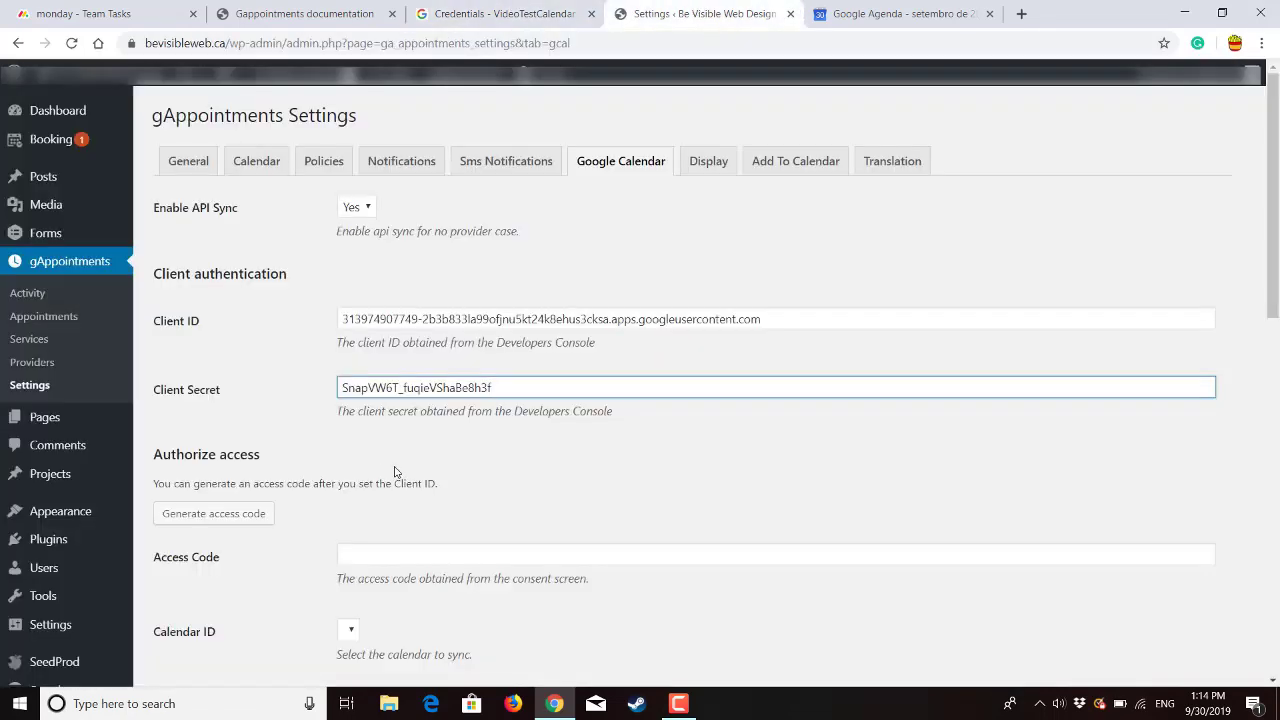
- Proceed past the unverified-app warning, allow gCalendar calendar access, and copy the access code
scroll(390, 470, down, 2)
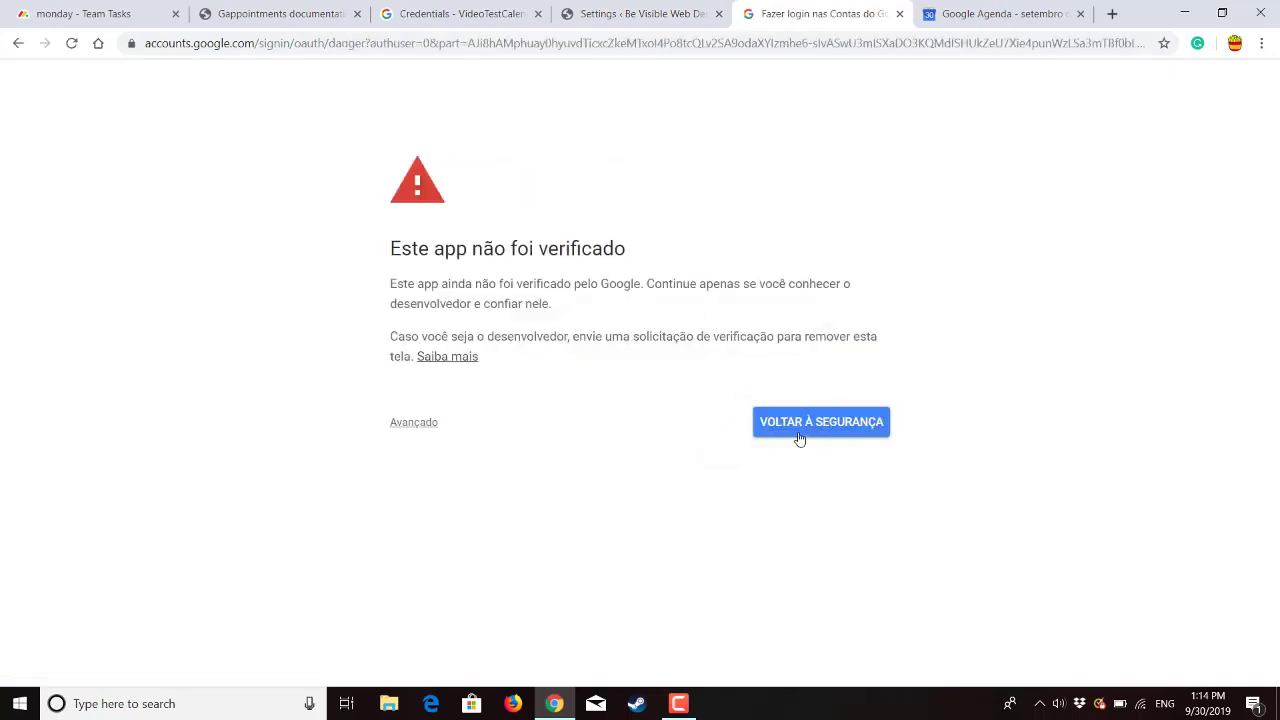
click(405, 425)
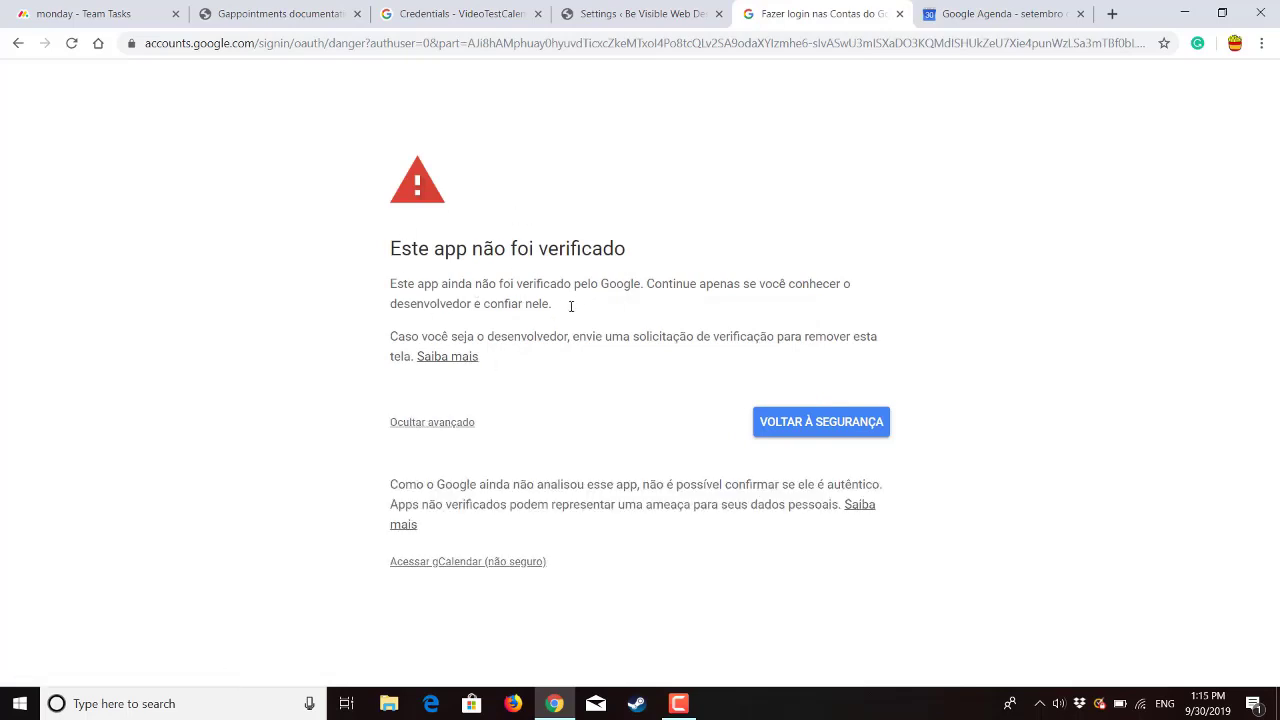
click(483, 566)
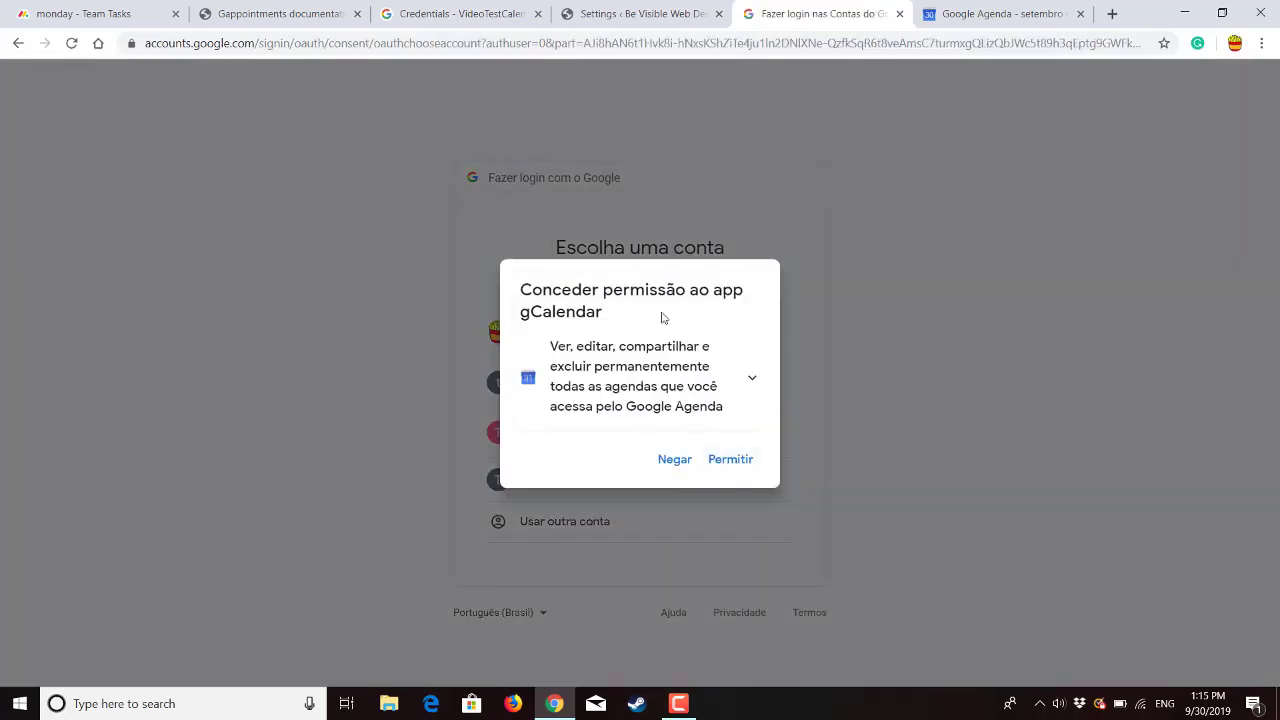
click(736, 464)
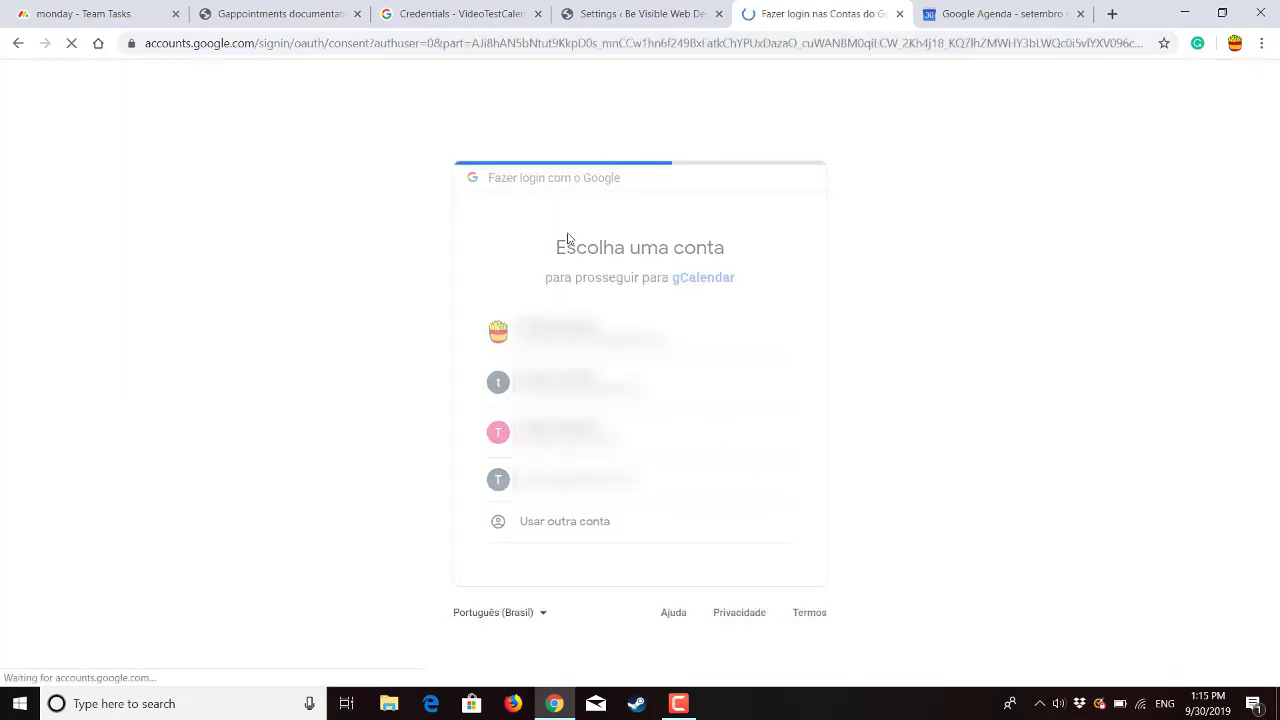
click(738, 594)
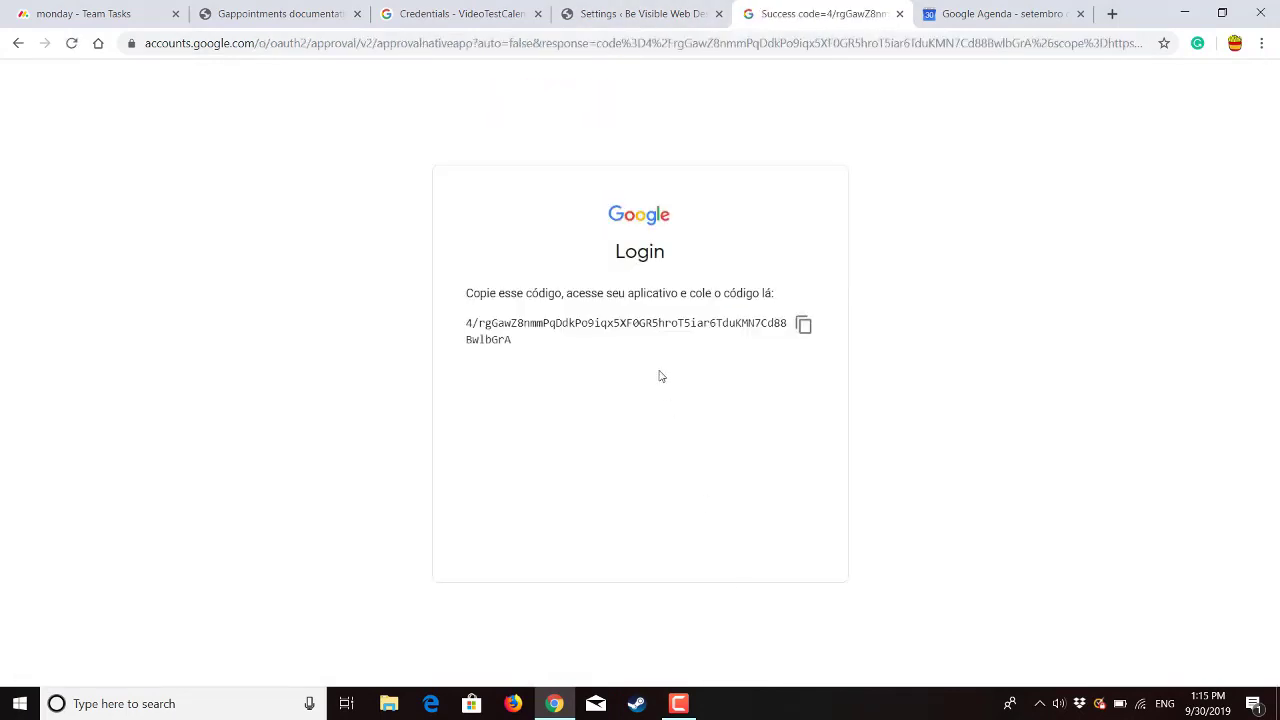
click(802, 327)
- Paste the Google access code into the gAppointments Access Code setting
click(650, 13)
click(384, 449)
key(ctrl+v)
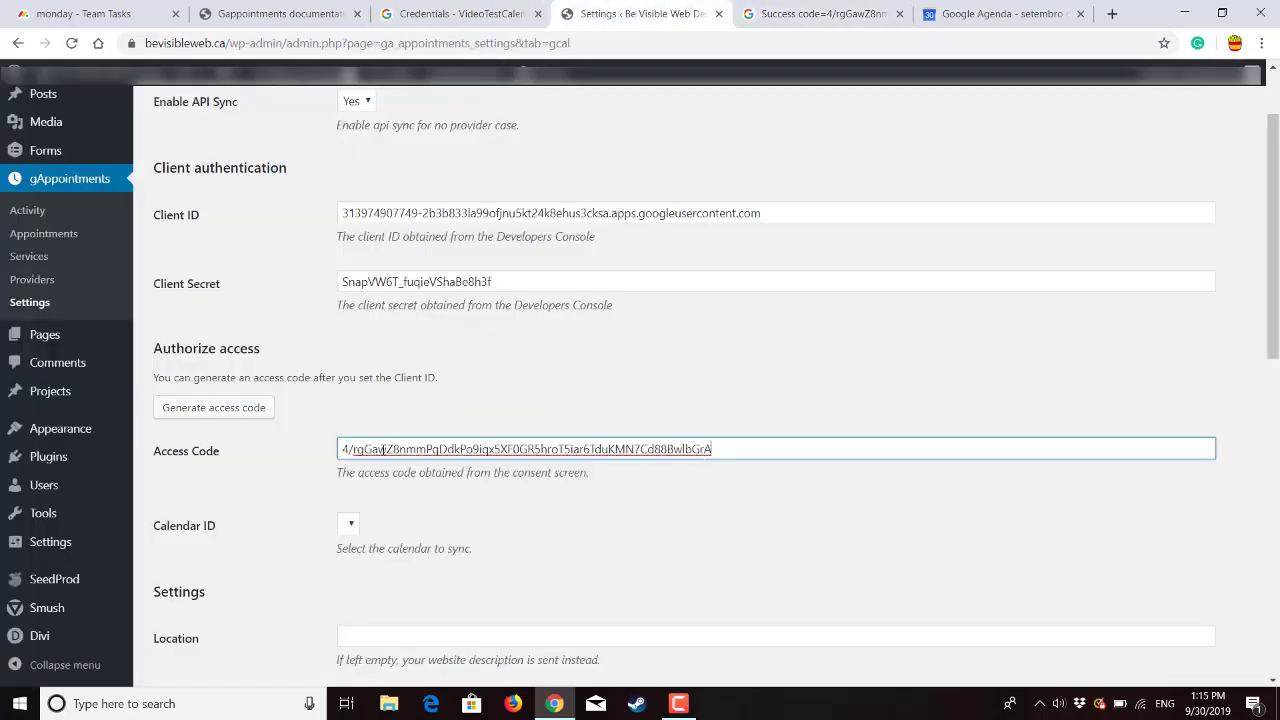
scroll(711, 474, down, 1)
scroll(665, 392, down, 6)
mouse_move(225, 482)
scroll(360, 190, up, 4)
scroll(250, 450, down, 3)
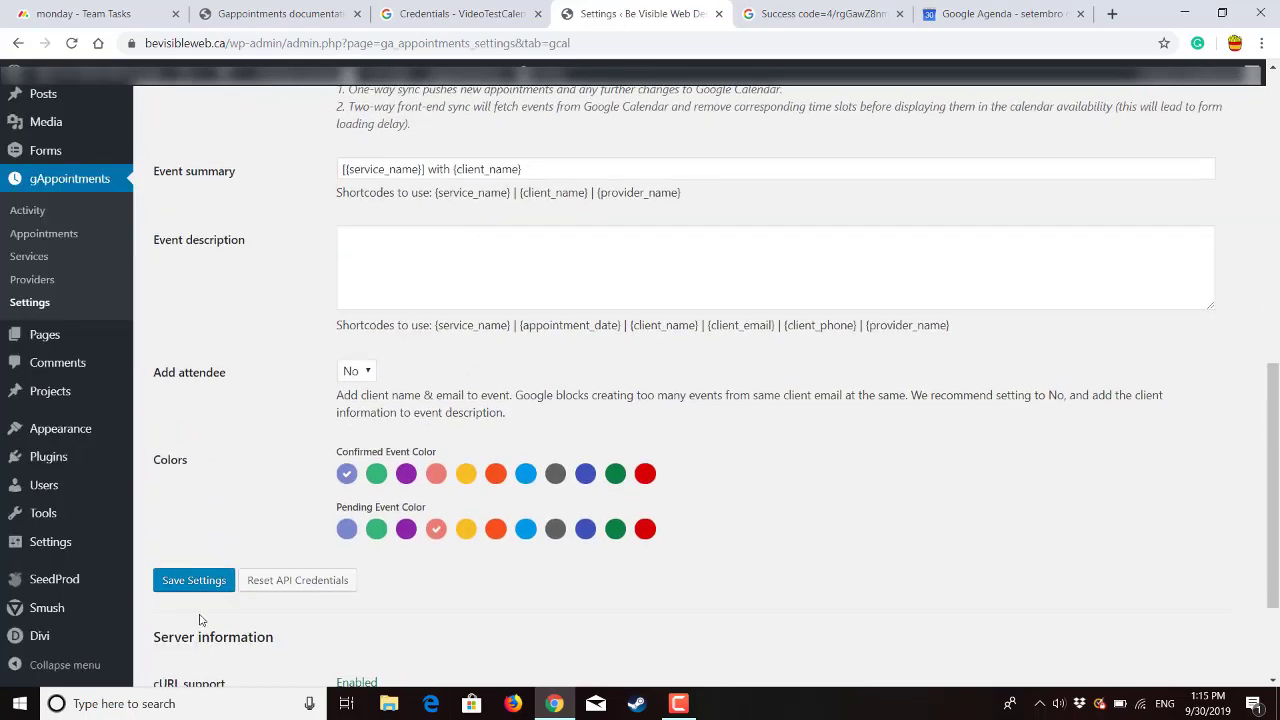
- Save the Google Calendar settings and check that Calendar ID shows the primary calendar
click(194, 586)
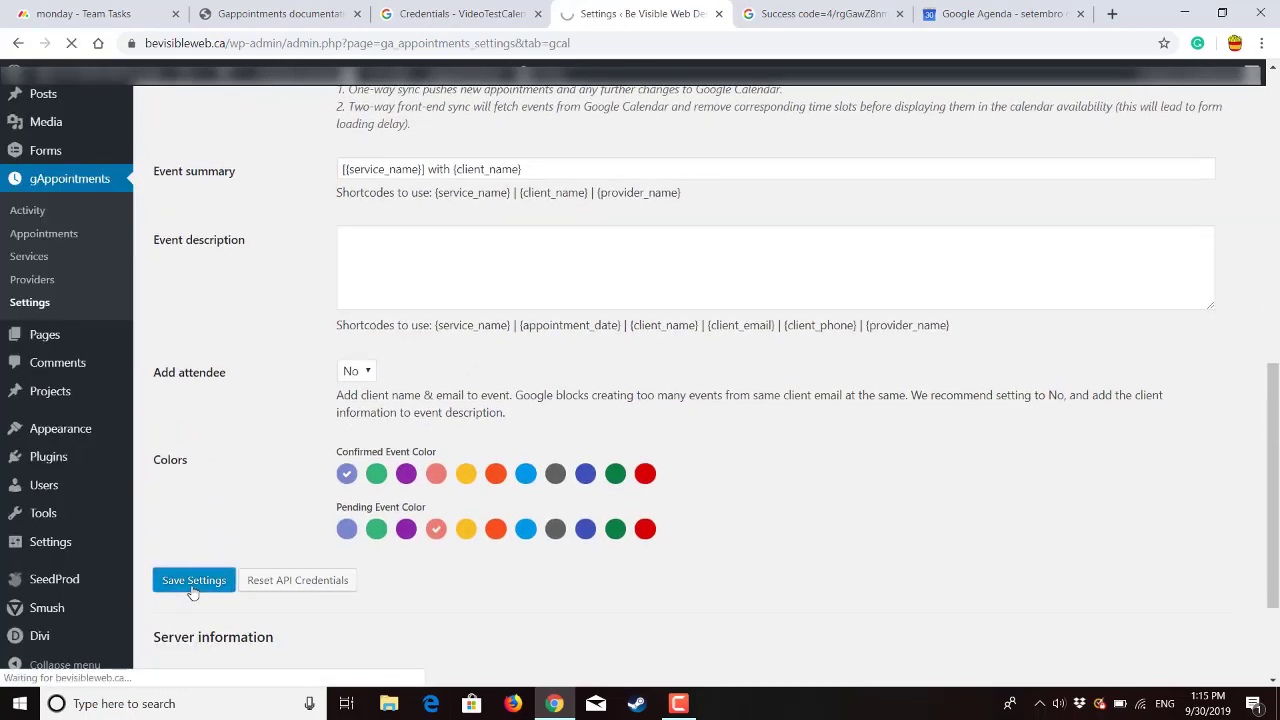
scroll(528, 243, down, 2)
scroll(528, 243, down, 3)
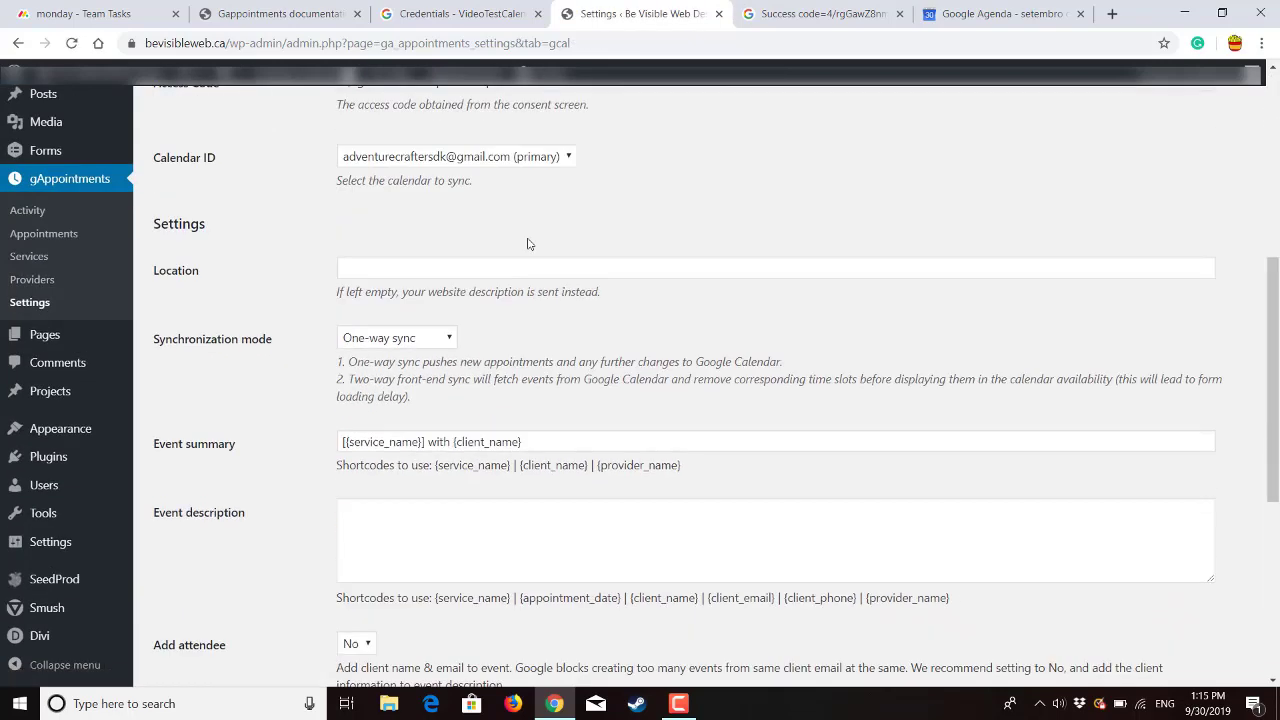
scroll(553, 205, up, 2)
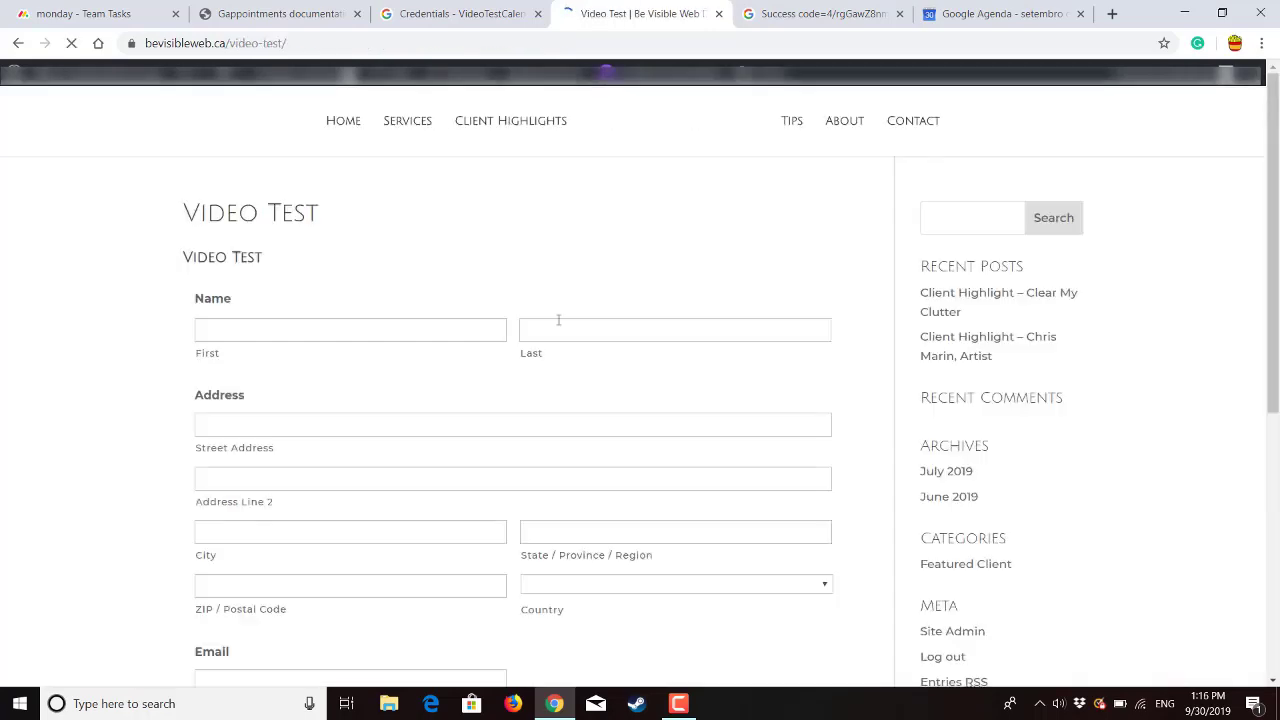
scroll(557, 322, down, 3)
scroll(336, 246, down, 3)
- Highlight the 10th on the Video Test booking calendar and compare it with the Google calendar
double_click(303, 432)
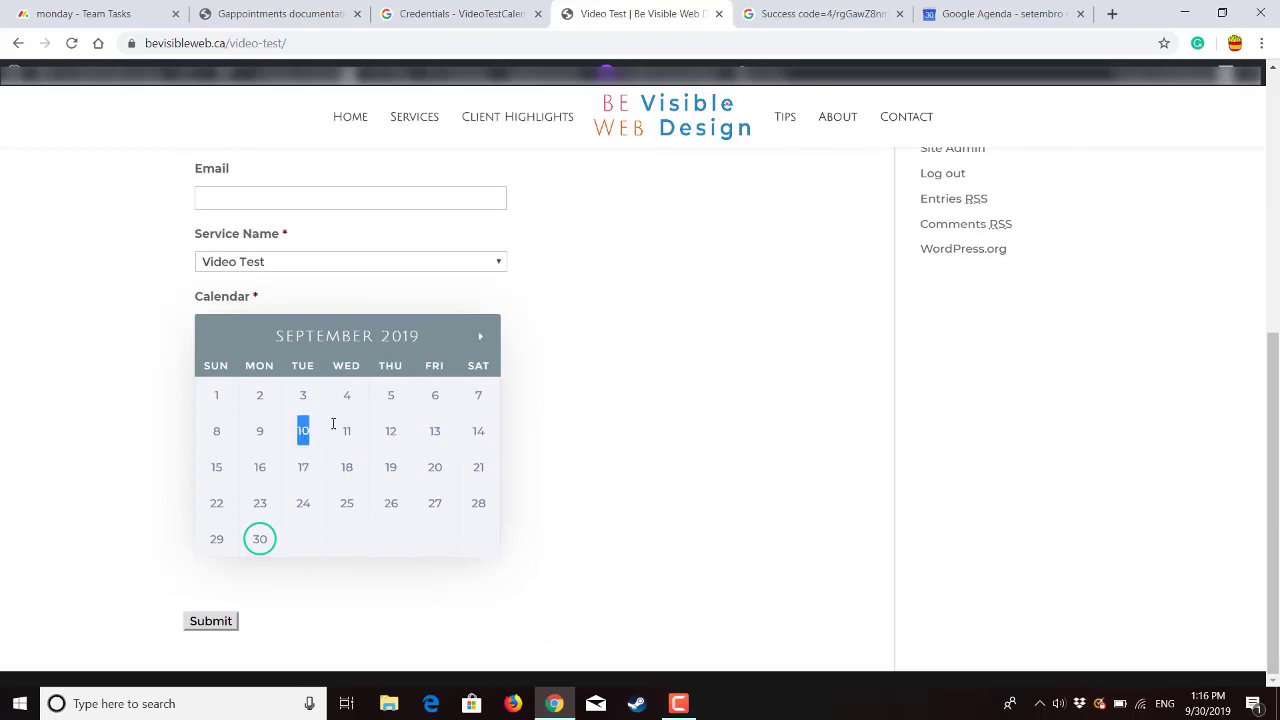
click(541, 434)
click(945, 8)
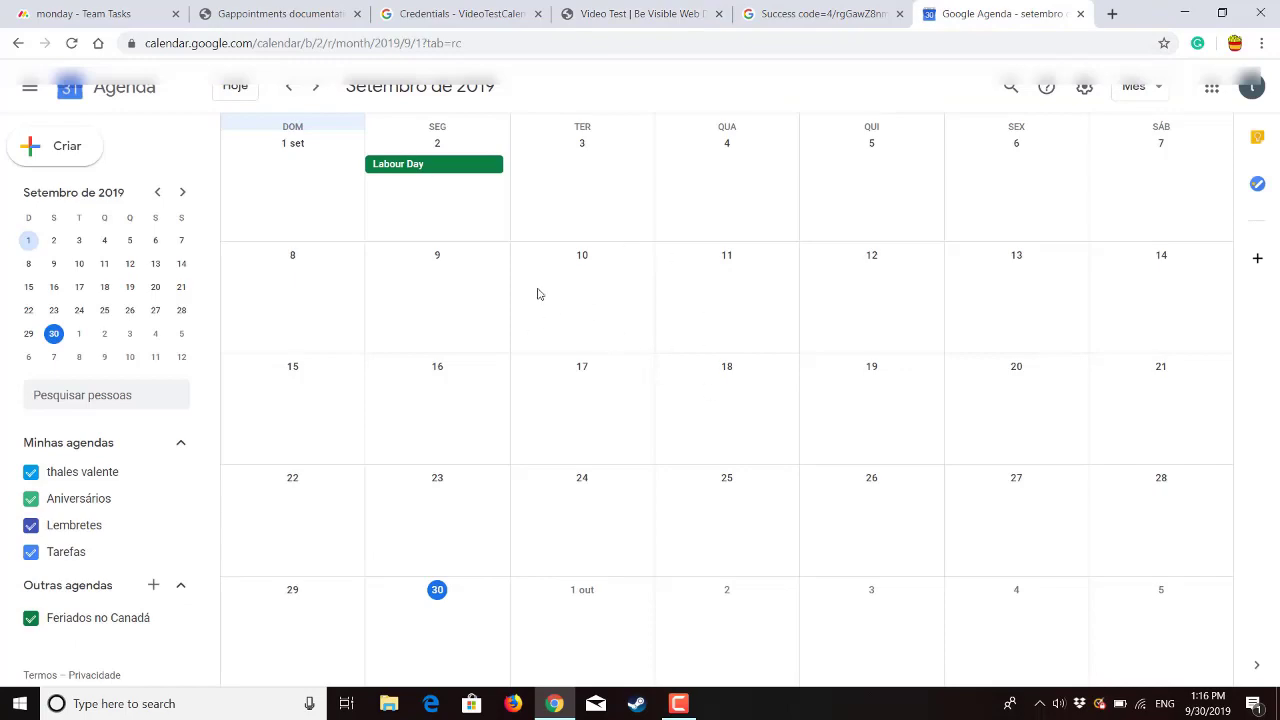
click(750, 10)
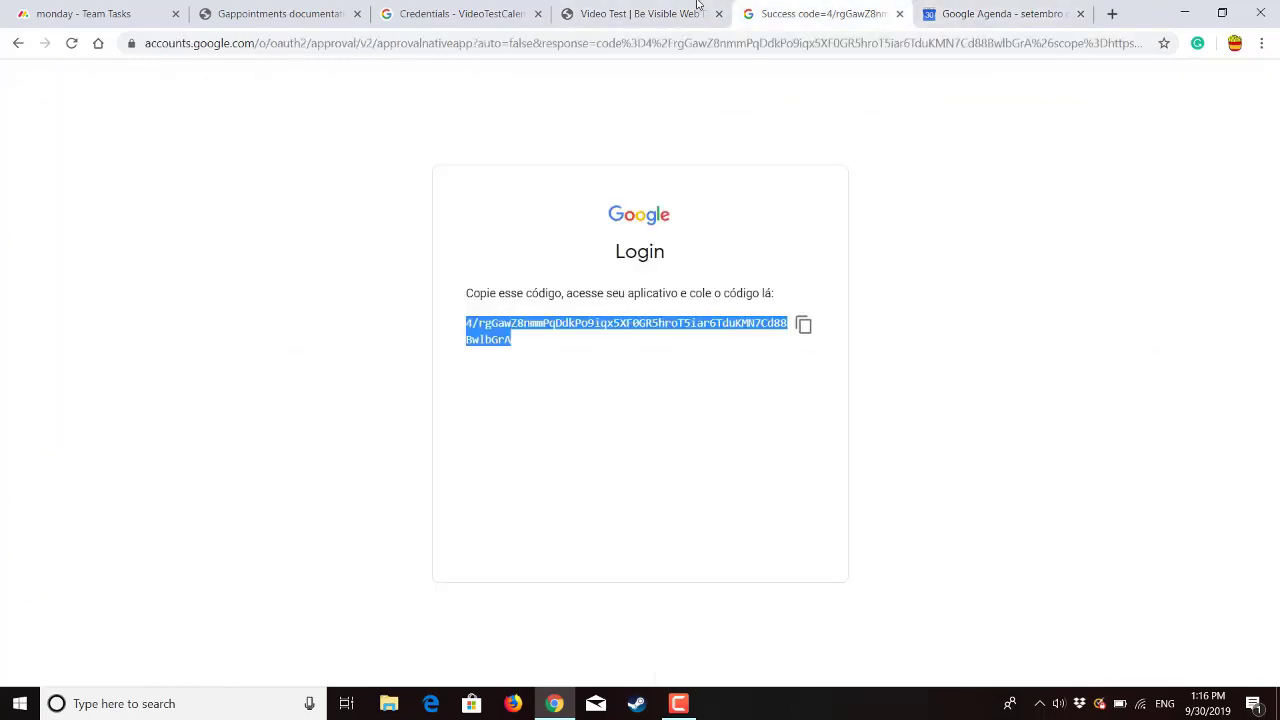
click(680, 8)
- Scroll through the Video Test booking page, then go back to the page's editor
scroll(510, 320, up, 5)
scroll(533, 314, down, 2)
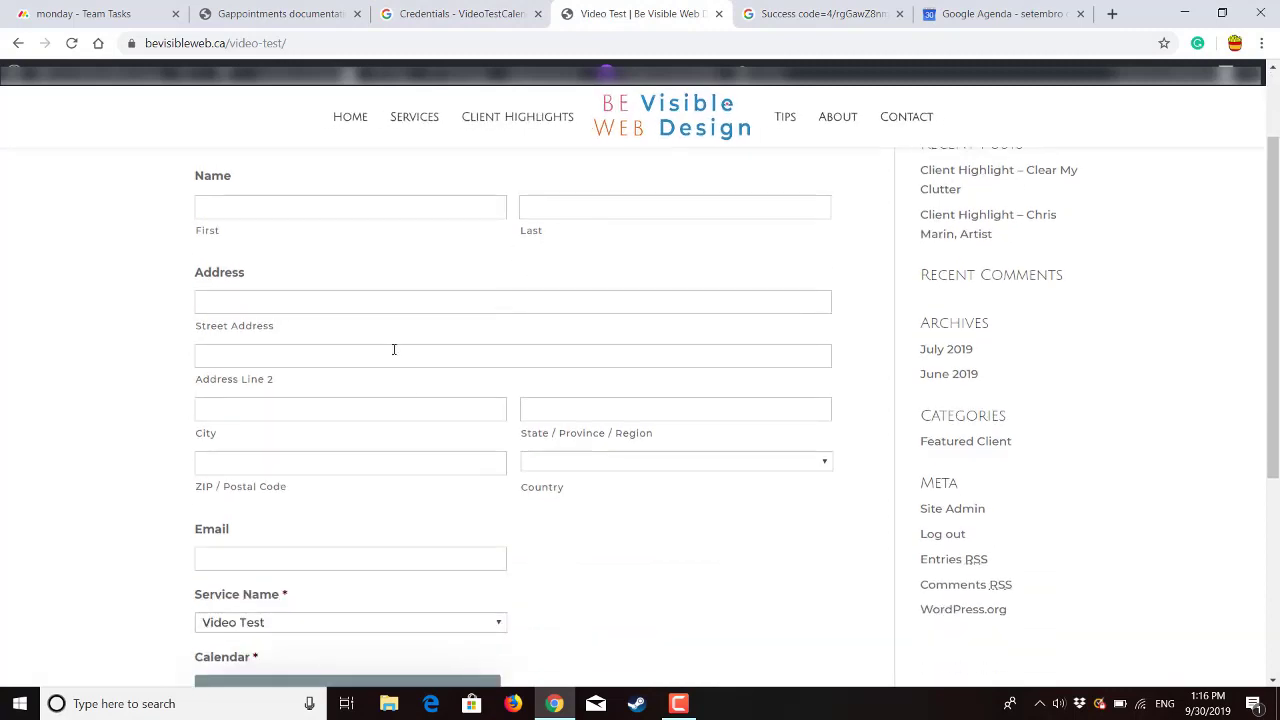
scroll(470, 438, down, 2)
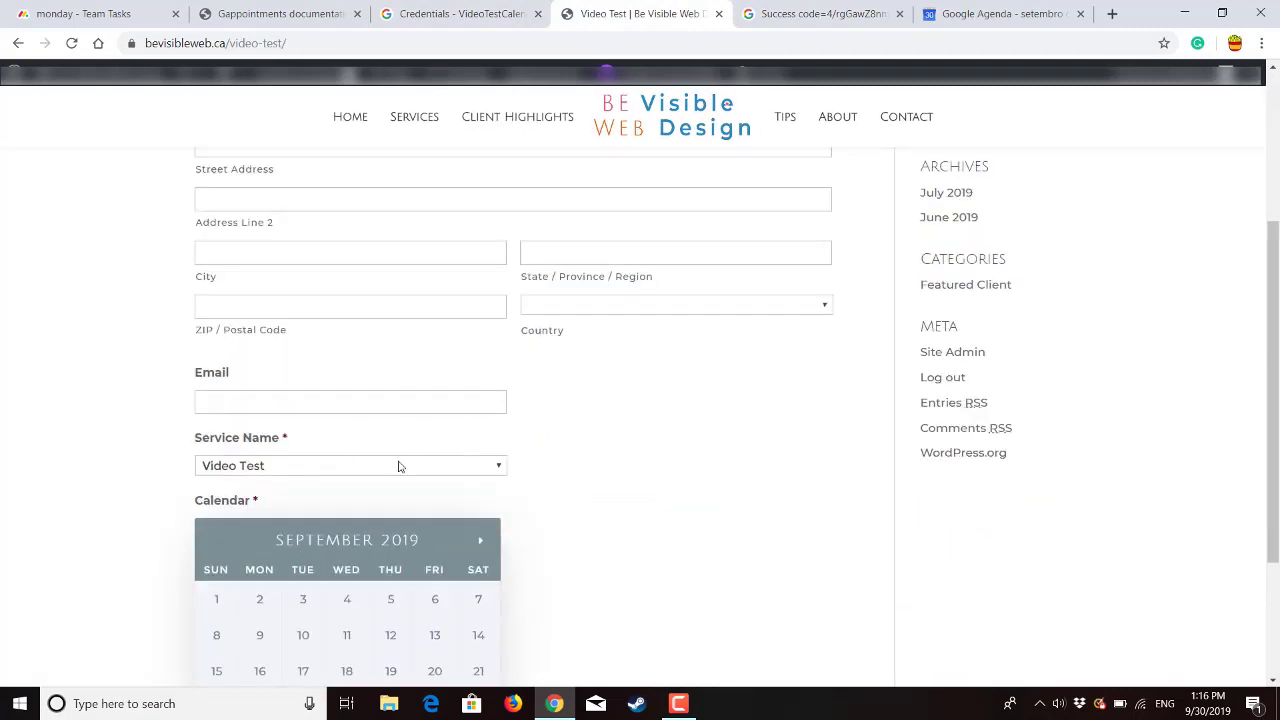
scroll(398, 466, down, 2)
click(468, 13)
click(608, 13)
click(17, 43)
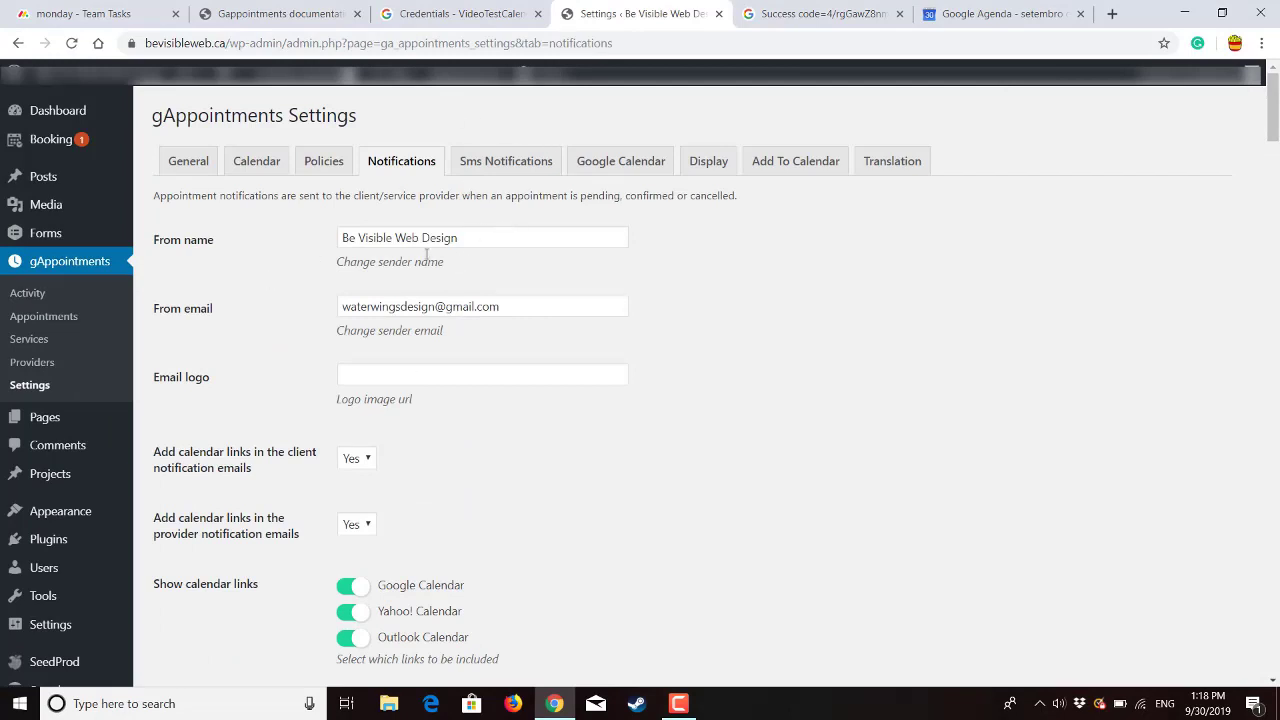
- Scroll through the sender details and client/provider email templates, then open gAppointments Activity
scroll(561, 358, down, 9)
scroll(563, 357, up, 2)
scroll(487, 512, down, 4)
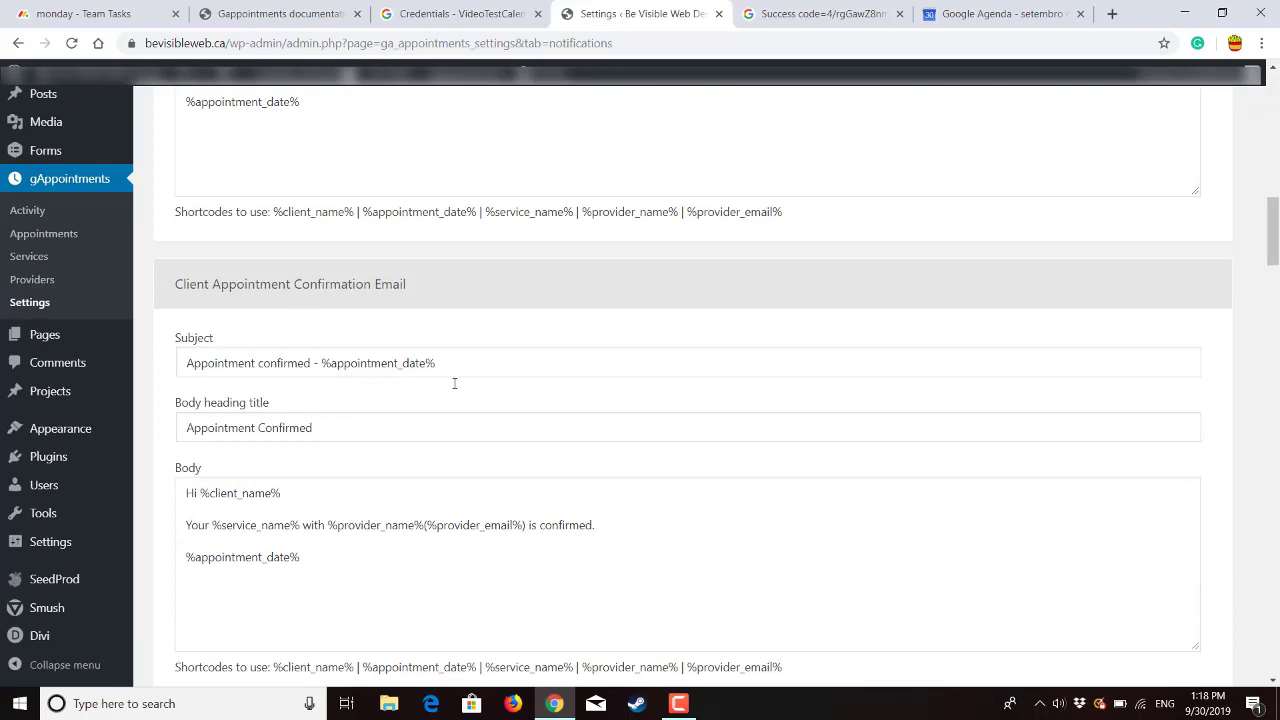
scroll(451, 380, down, 5)
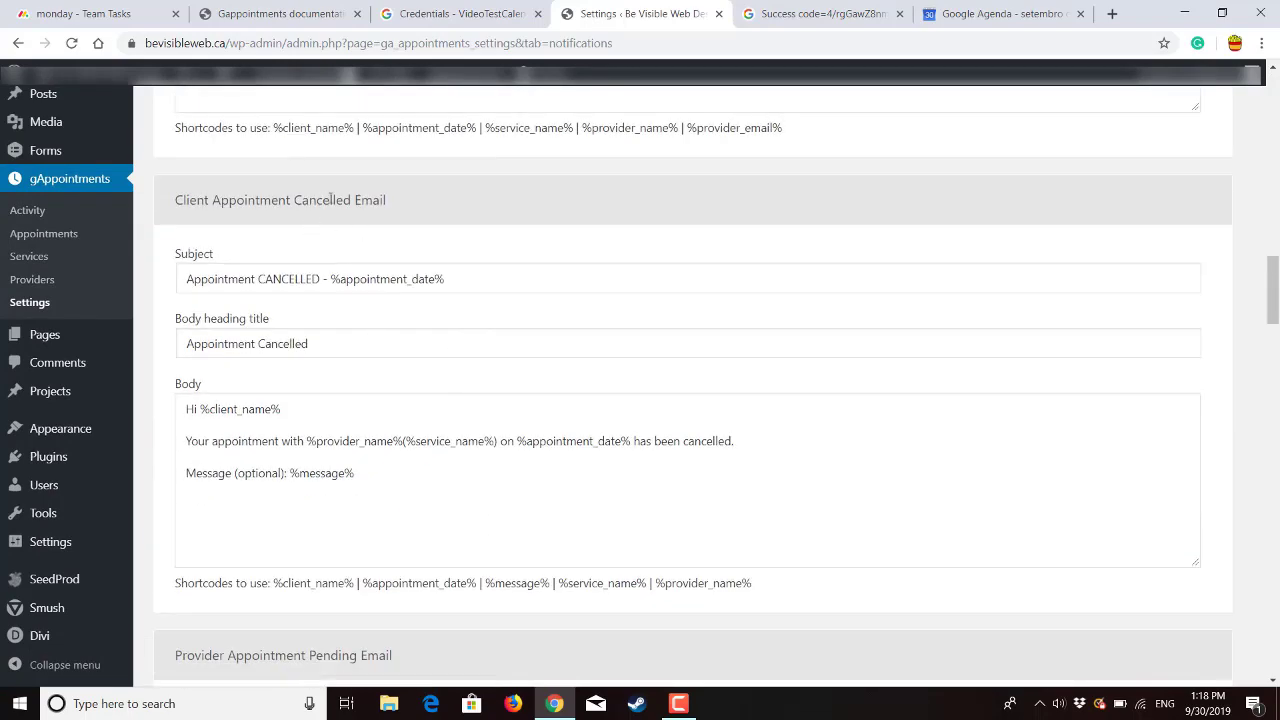
scroll(490, 343, down, 4)
scroll(470, 387, down, 15)
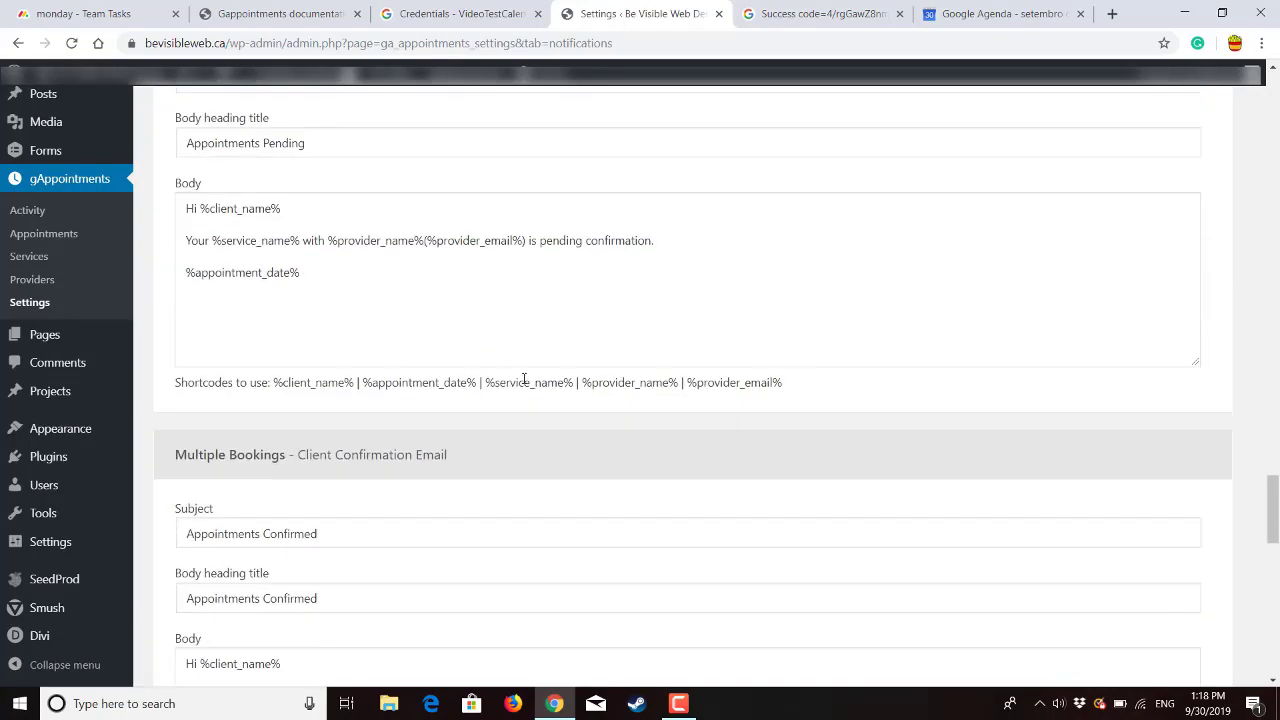
scroll(524, 377, down, 2)
scroll(443, 419, down, 10)
scroll(444, 419, up, 5)
scroll(444, 419, up, 20)
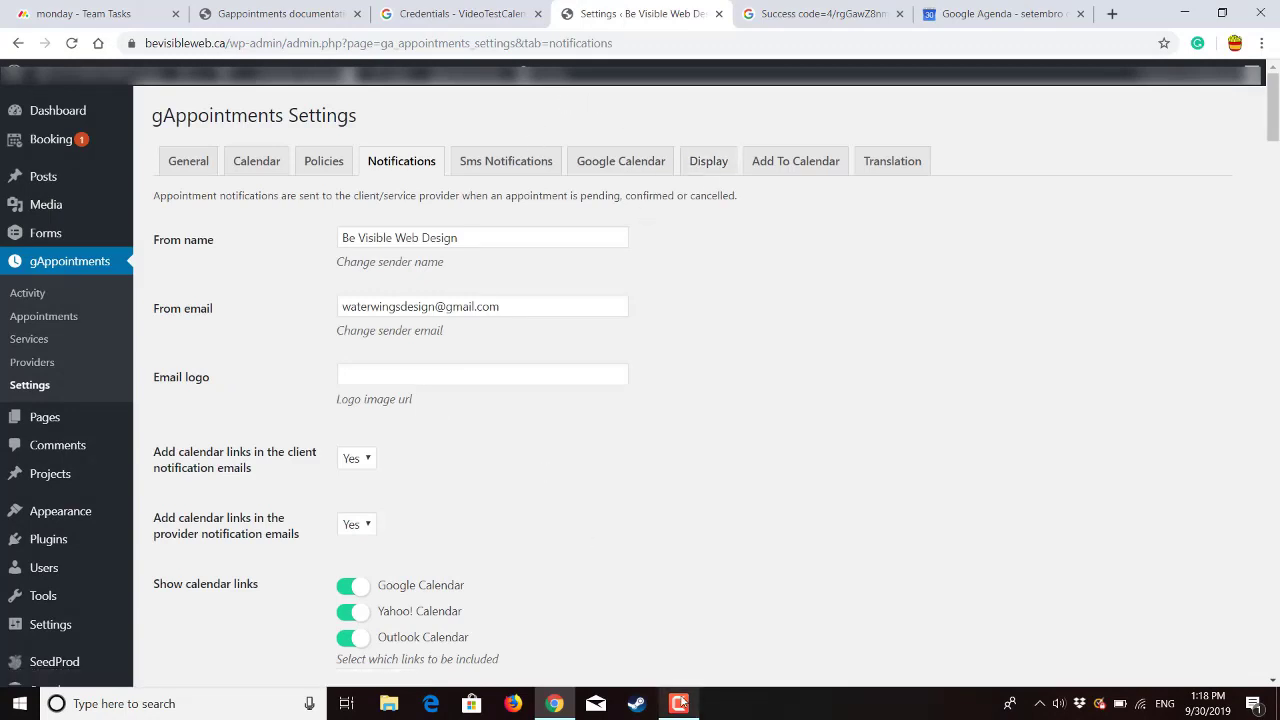
click(29, 296)
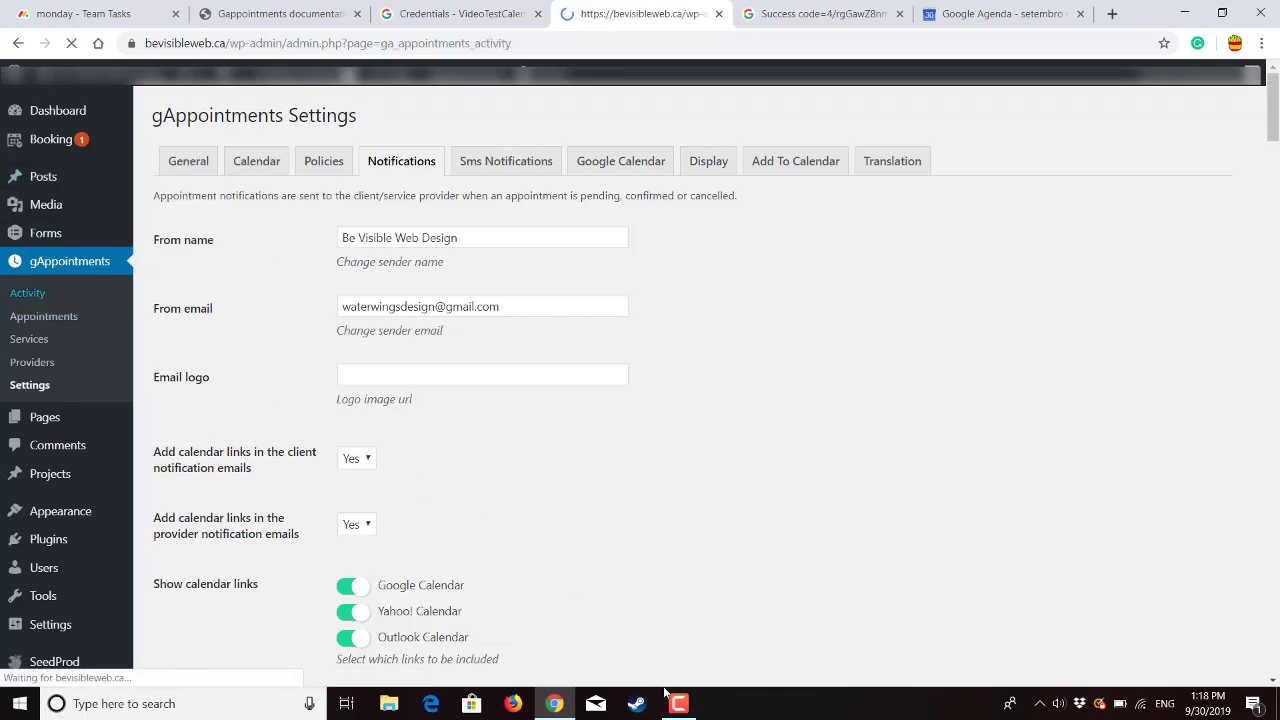